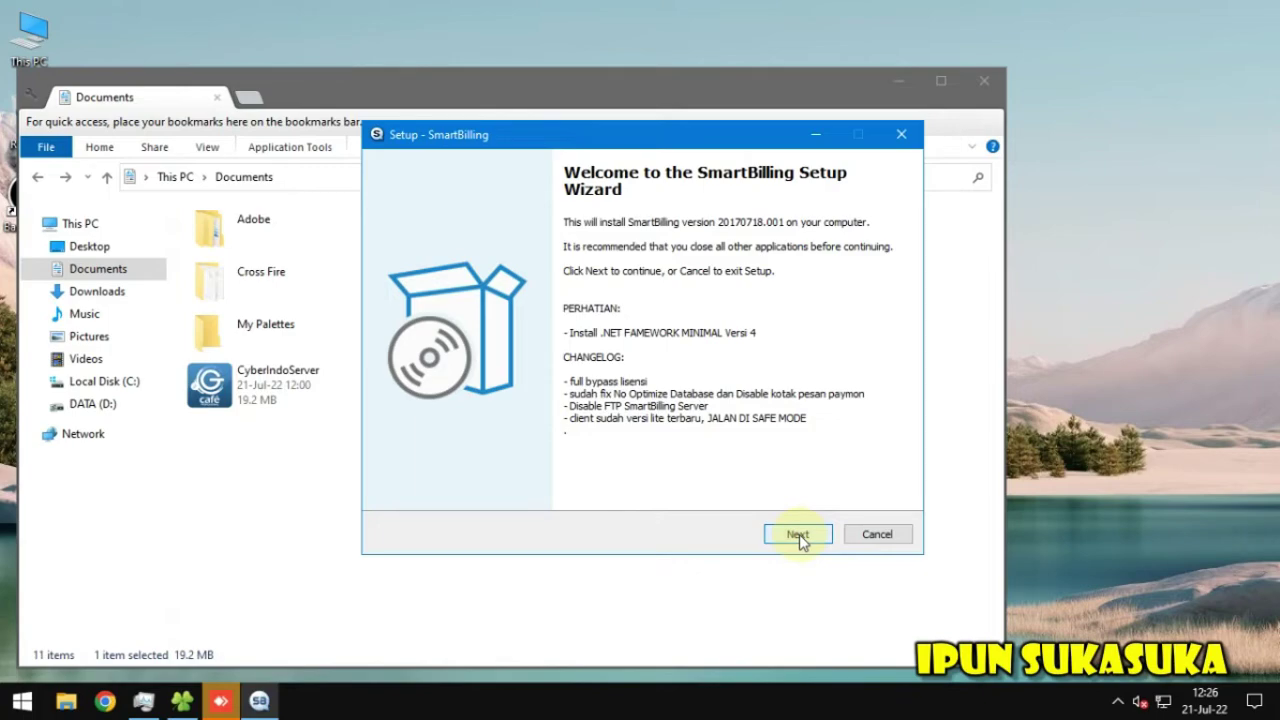
Install SmartBilling in C:\Program Files (x86)\SmartBilling with a desktop shortcut and automatic start with Windows turned off
click(797, 534)
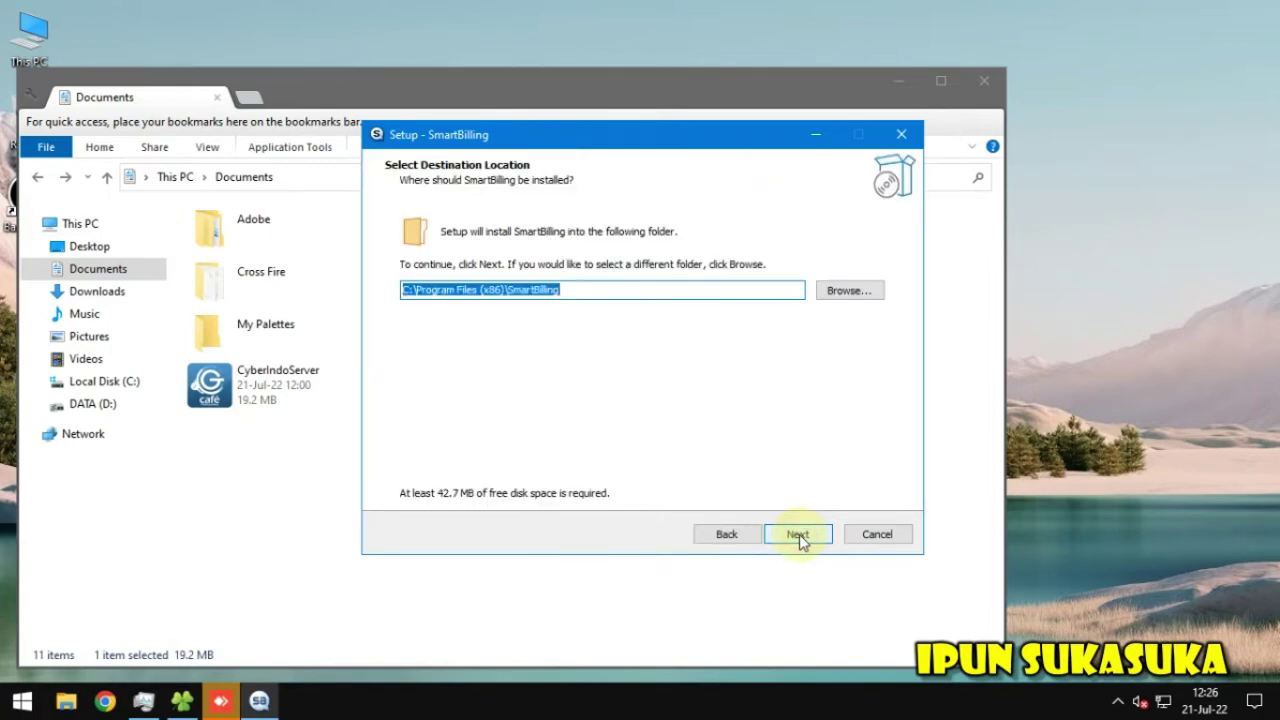
click(798, 534)
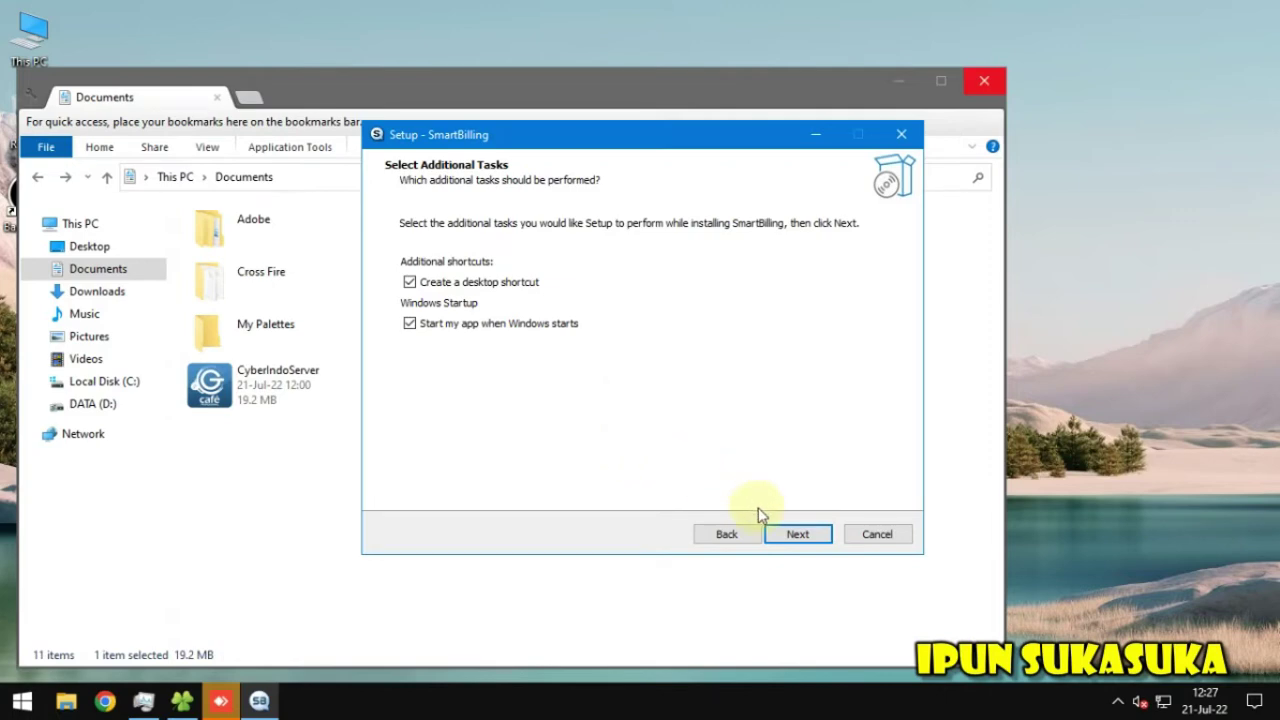
click(441, 324)
click(787, 535)
click(787, 535)
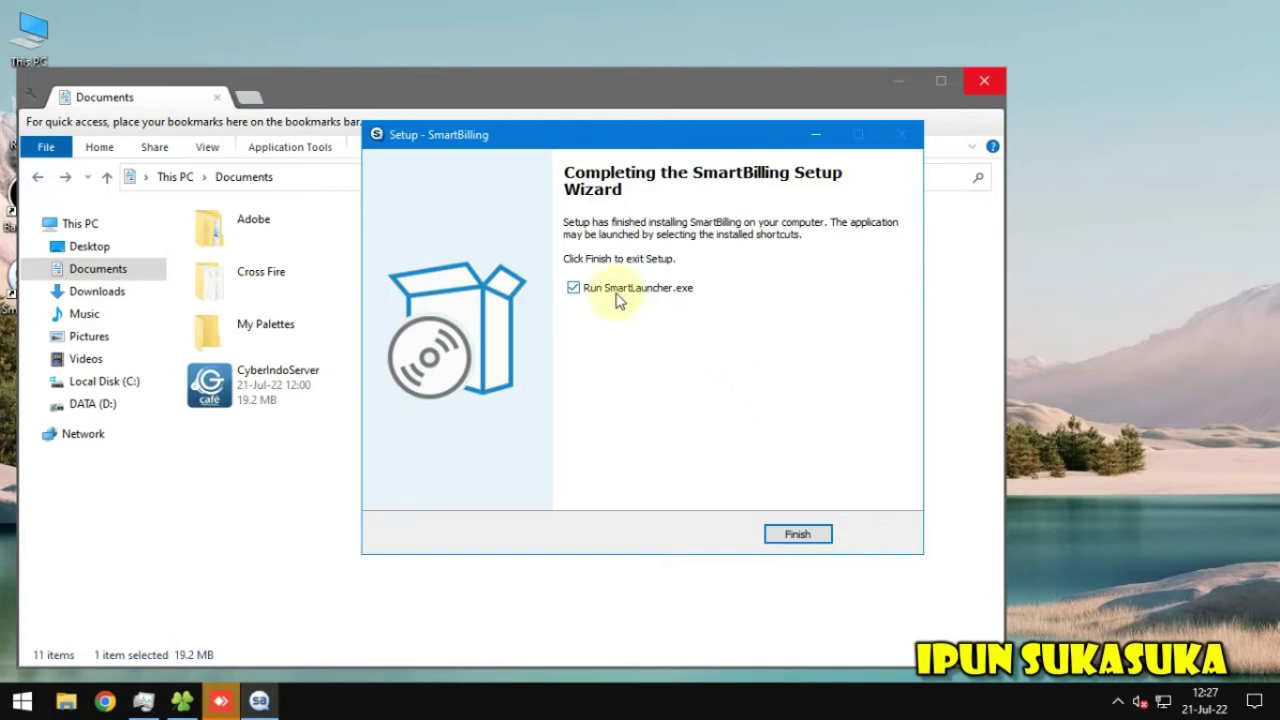
Finish the setup with SmartLauncher.exe set to run, and open SmartBilling from the launcher
click(795, 538)
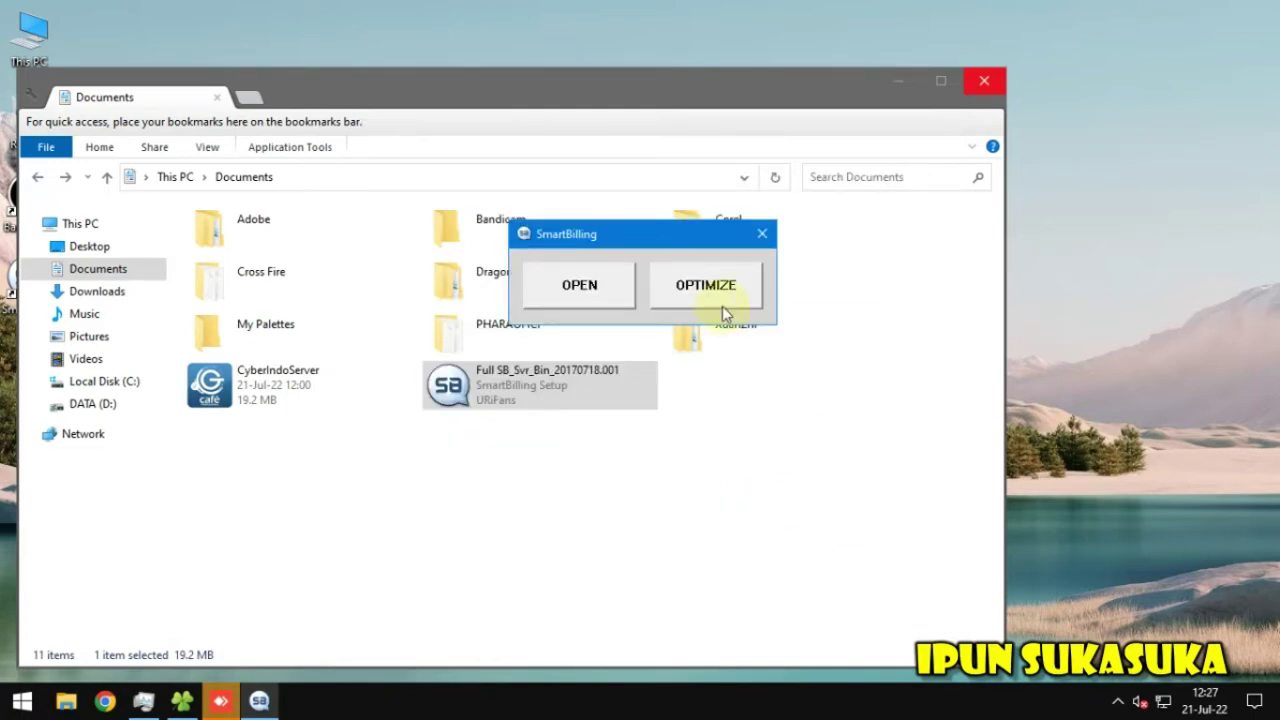
click(607, 287)
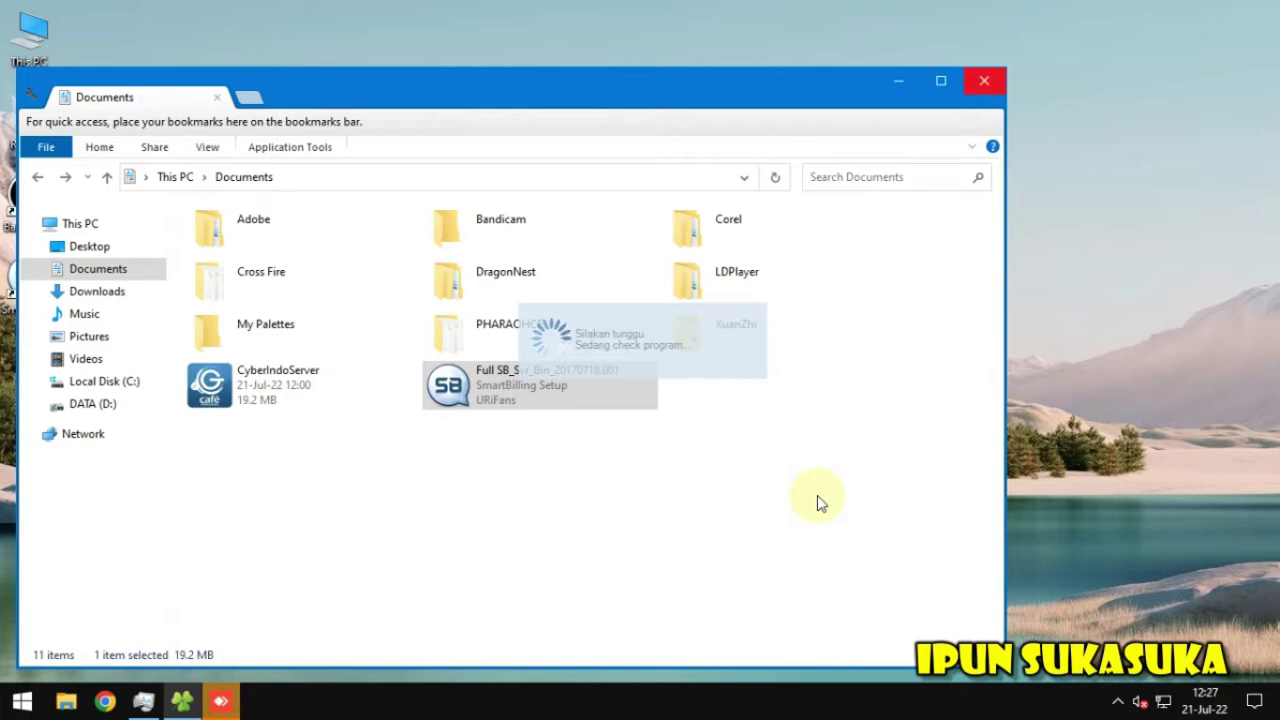
click(900, 82)
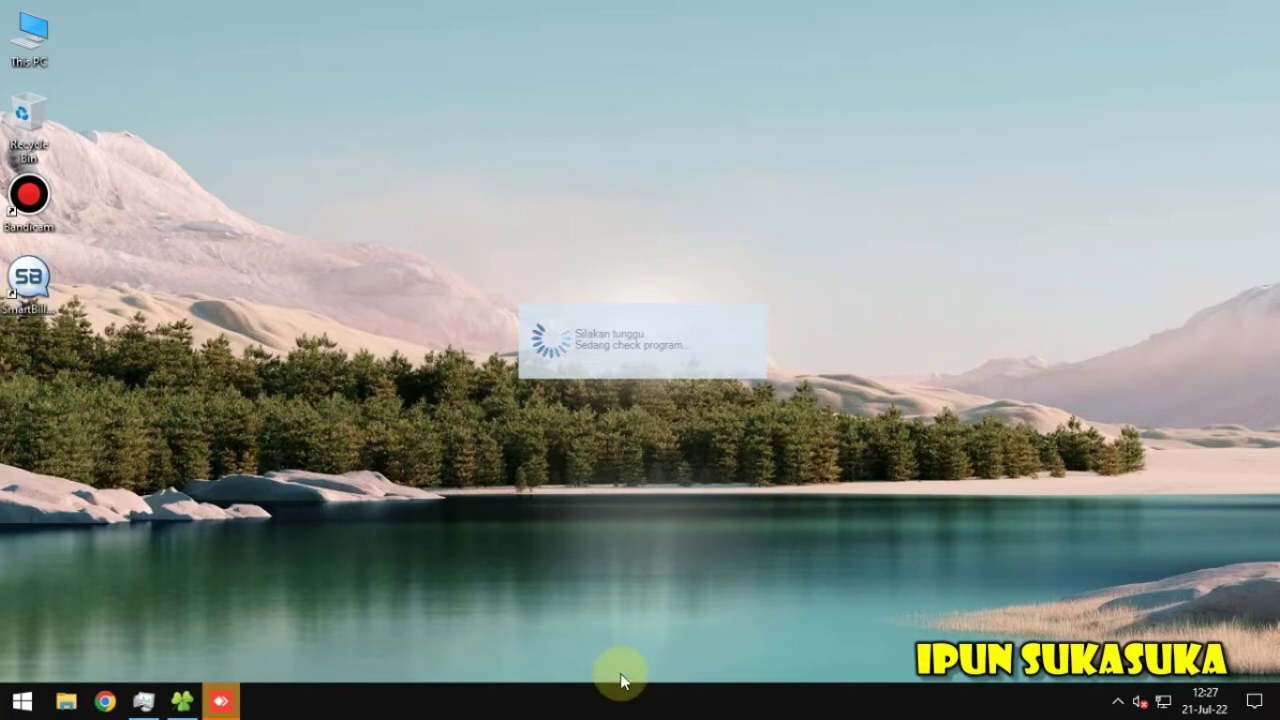
Examine the running applications and background processes in Task Manager while SmartBilling loads
click(143, 701)
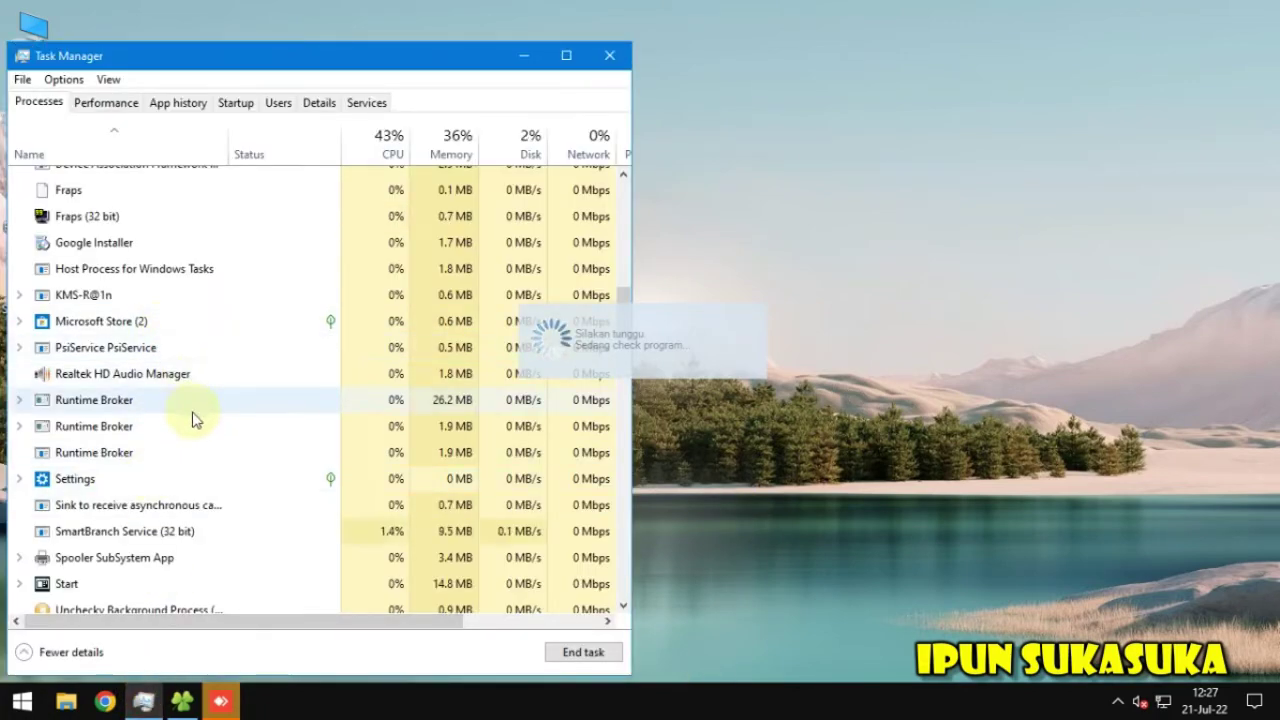
scroll(194, 417, up, 8)
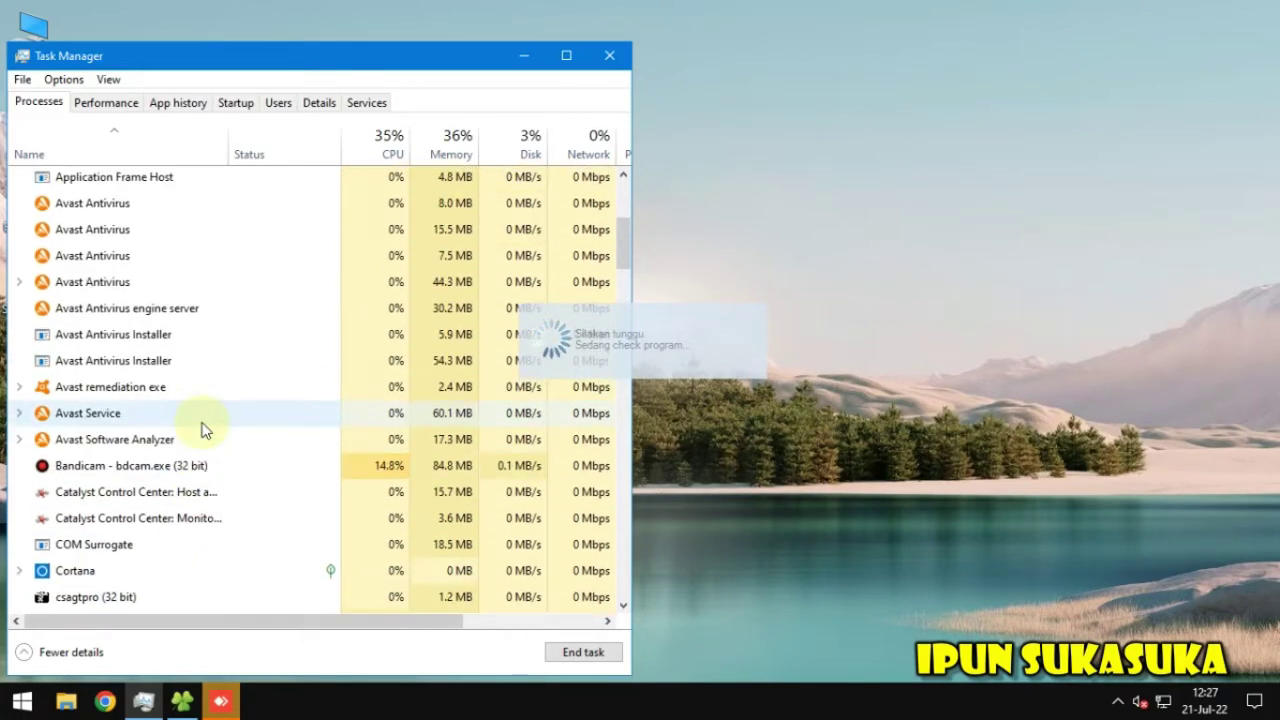
scroll(204, 425, up, 4)
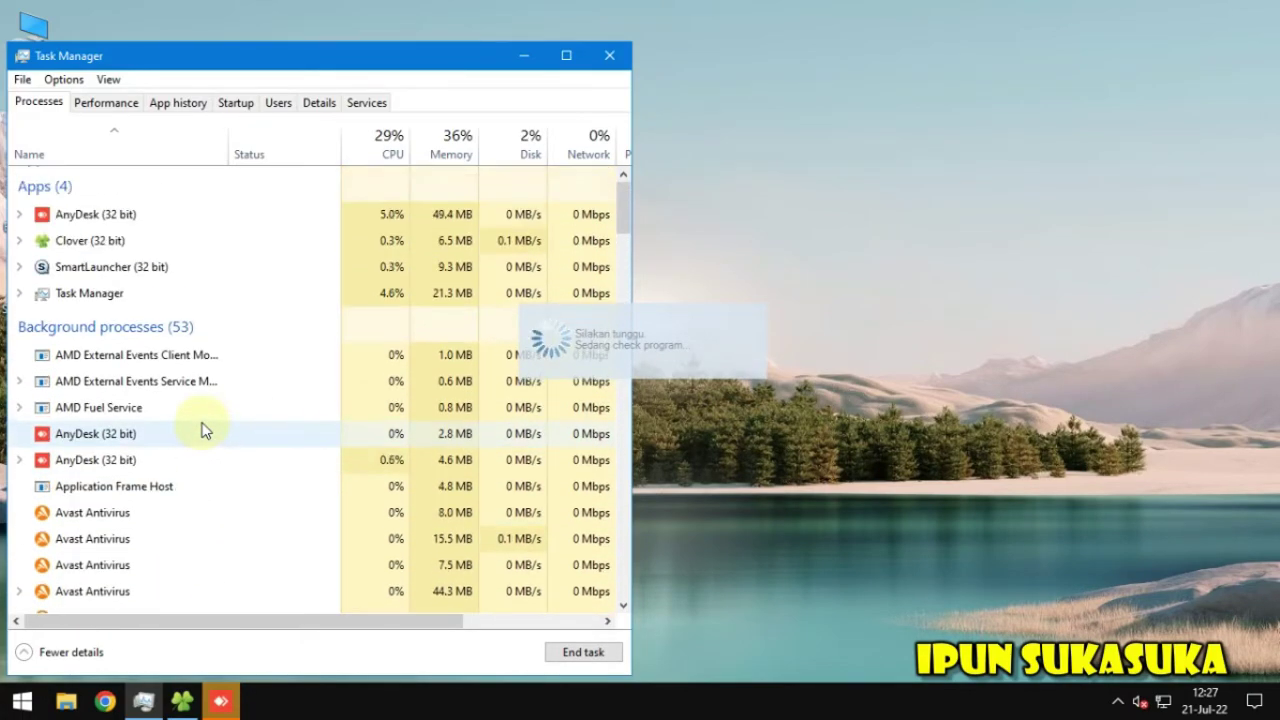
click(521, 56)
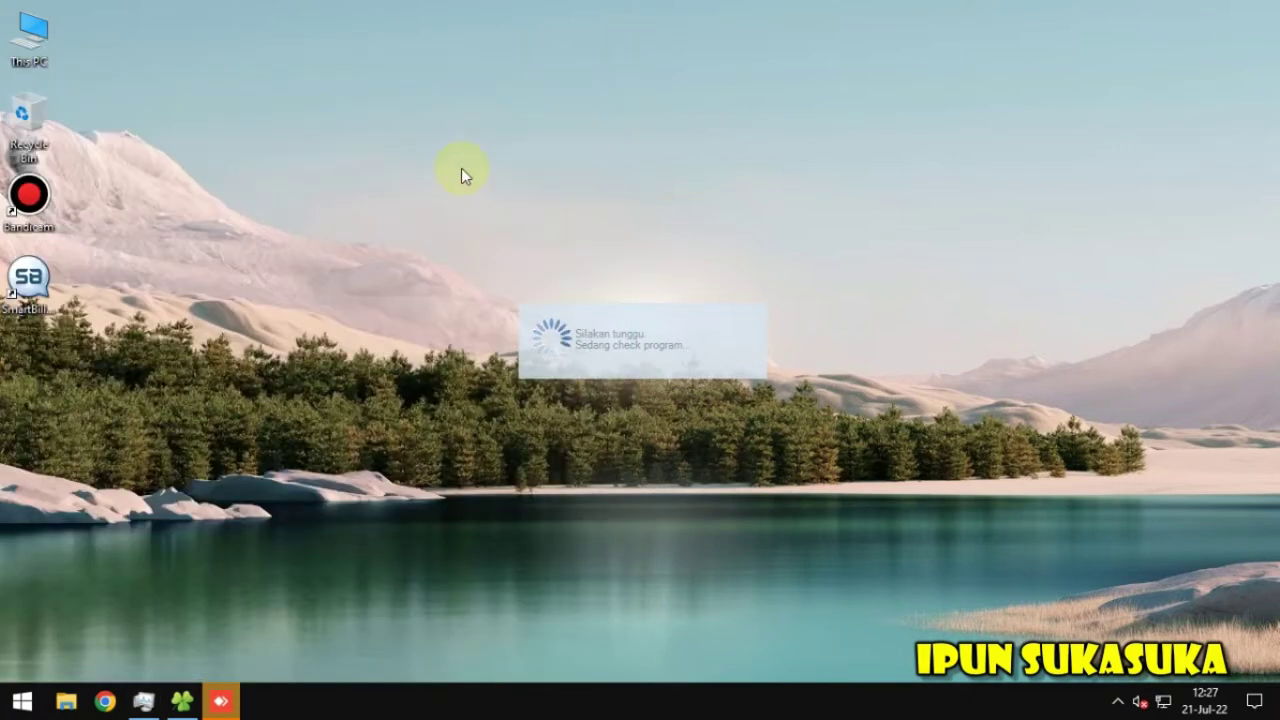
Examine the installed program folders in Program Files (x86) and Program Files on Local Disk (C:)
click(182, 701)
click(251, 96)
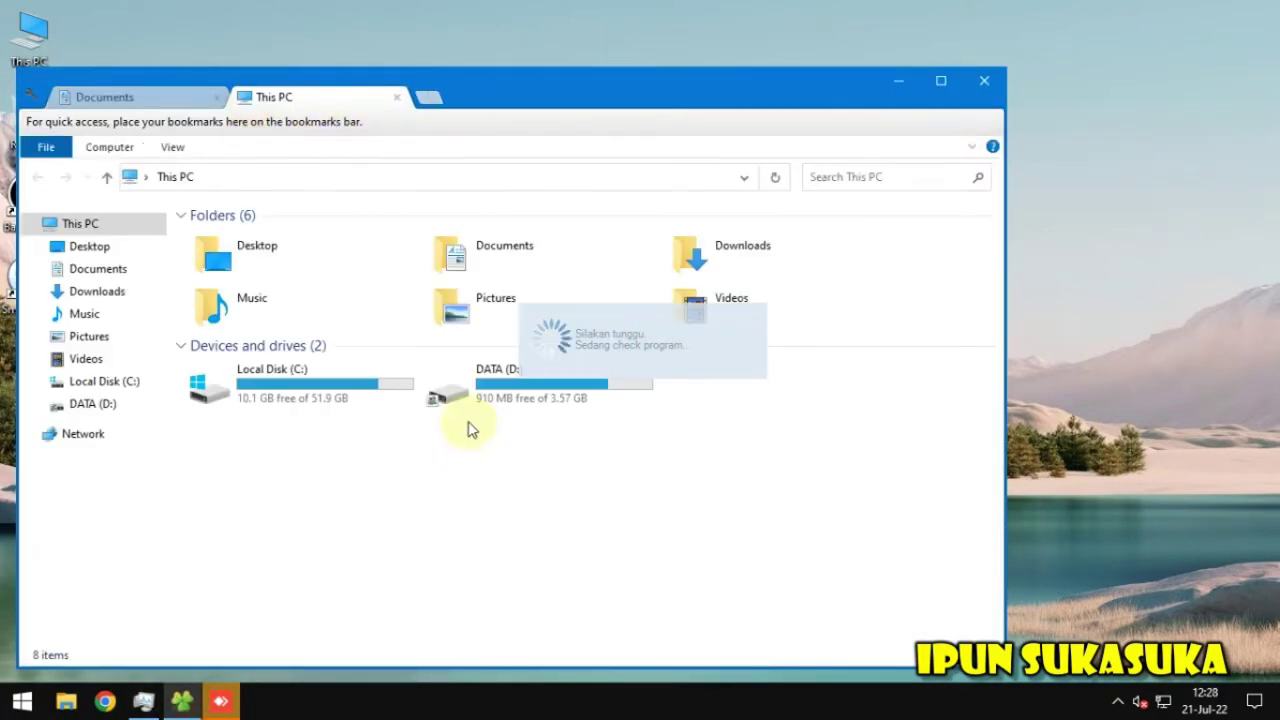
double_click(337, 371)
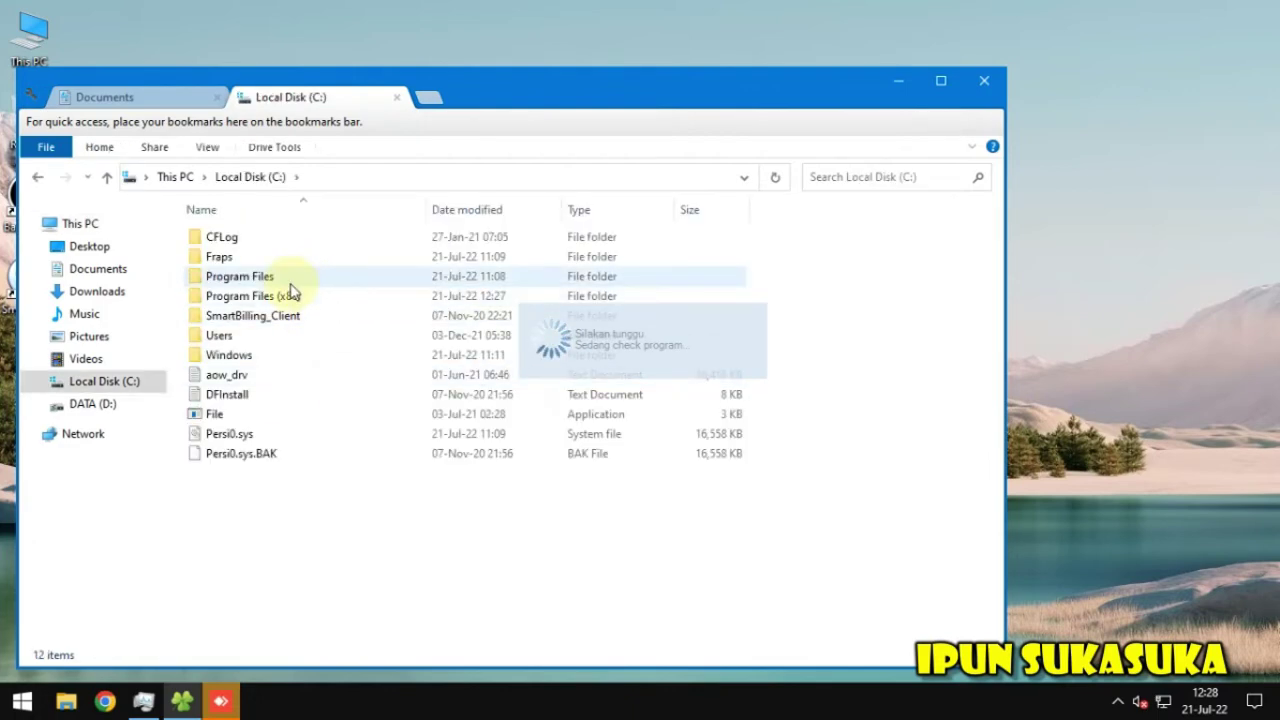
double_click(290, 296)
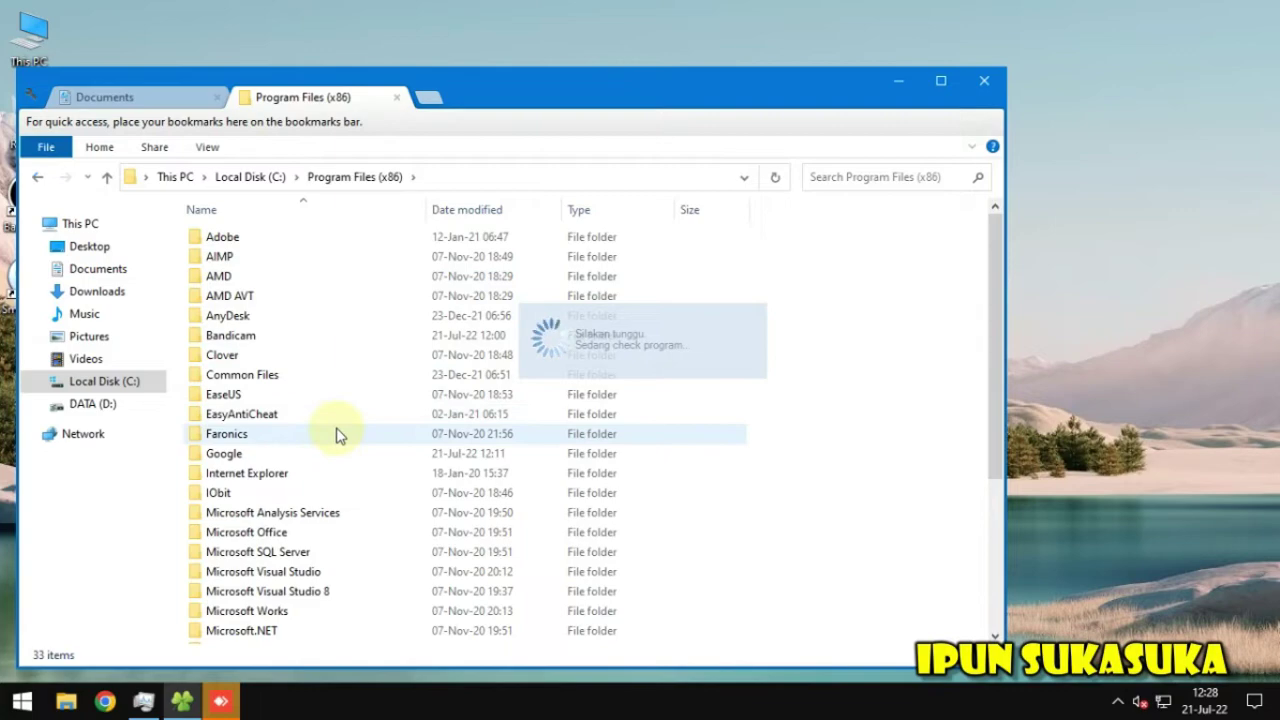
scroll(337, 434, down, 4)
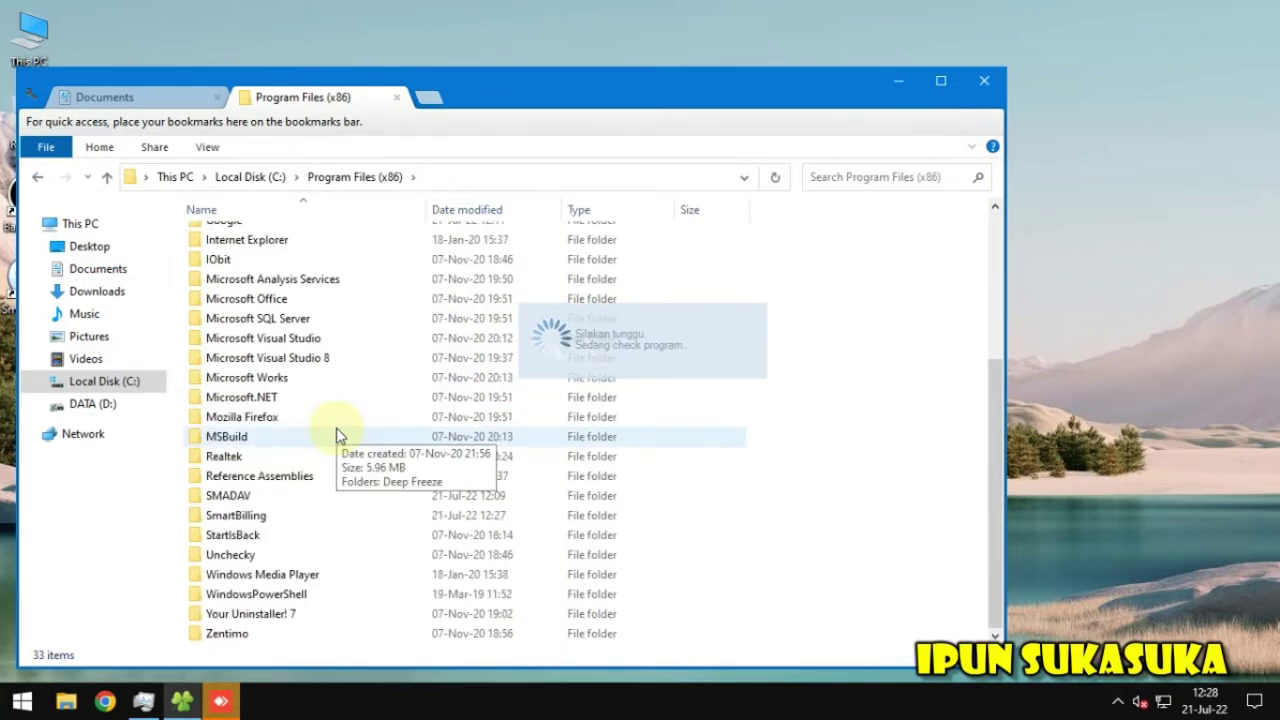
scroll(337, 434, up, 4)
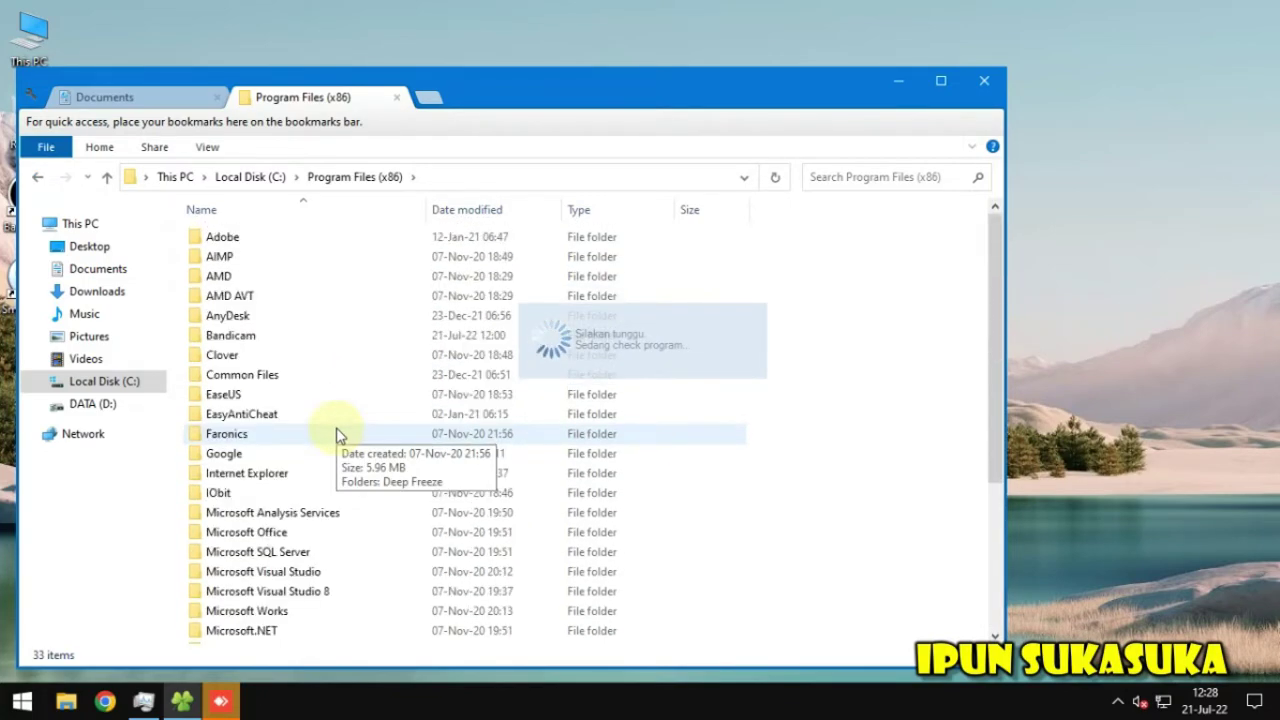
click(37, 177)
double_click(276, 278)
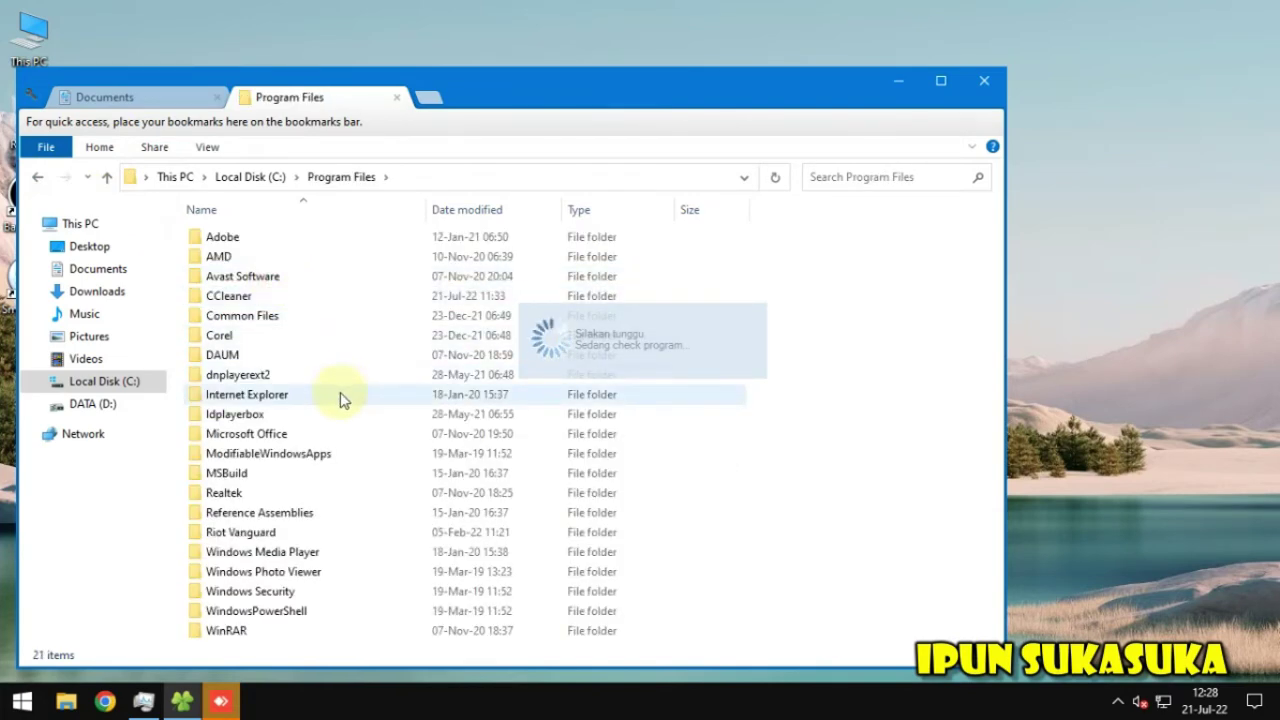
click(42, 178)
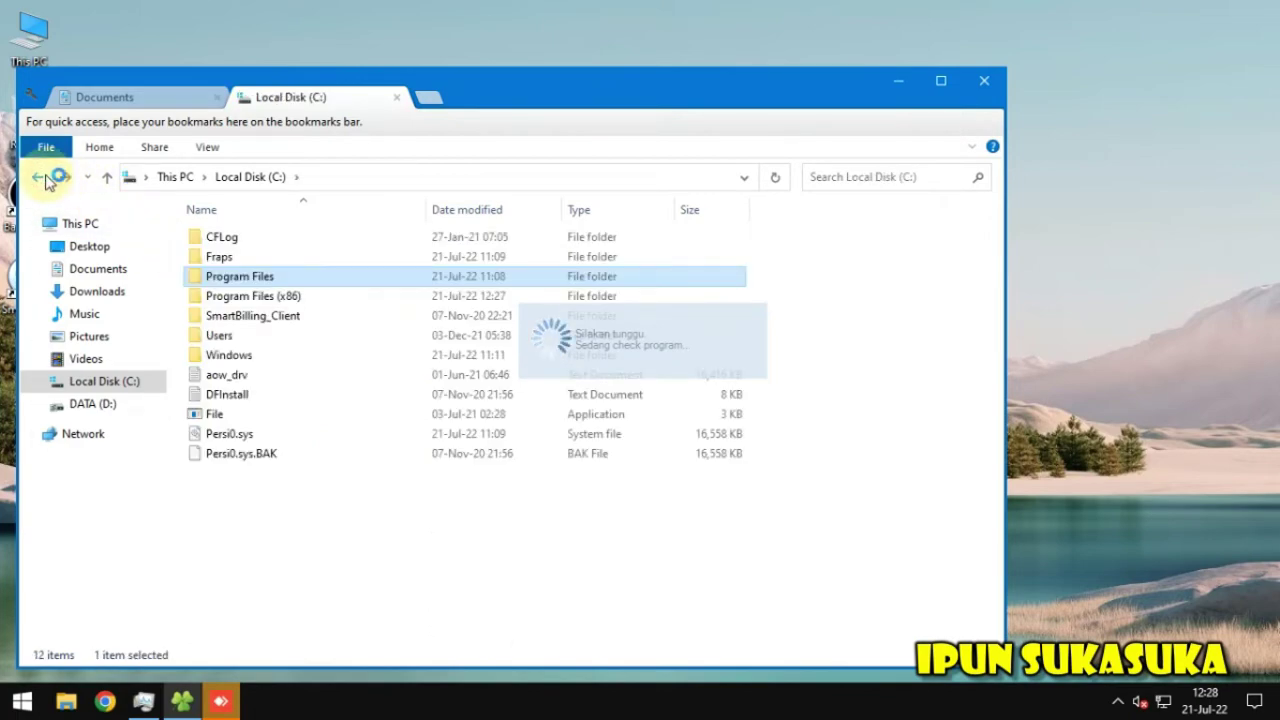
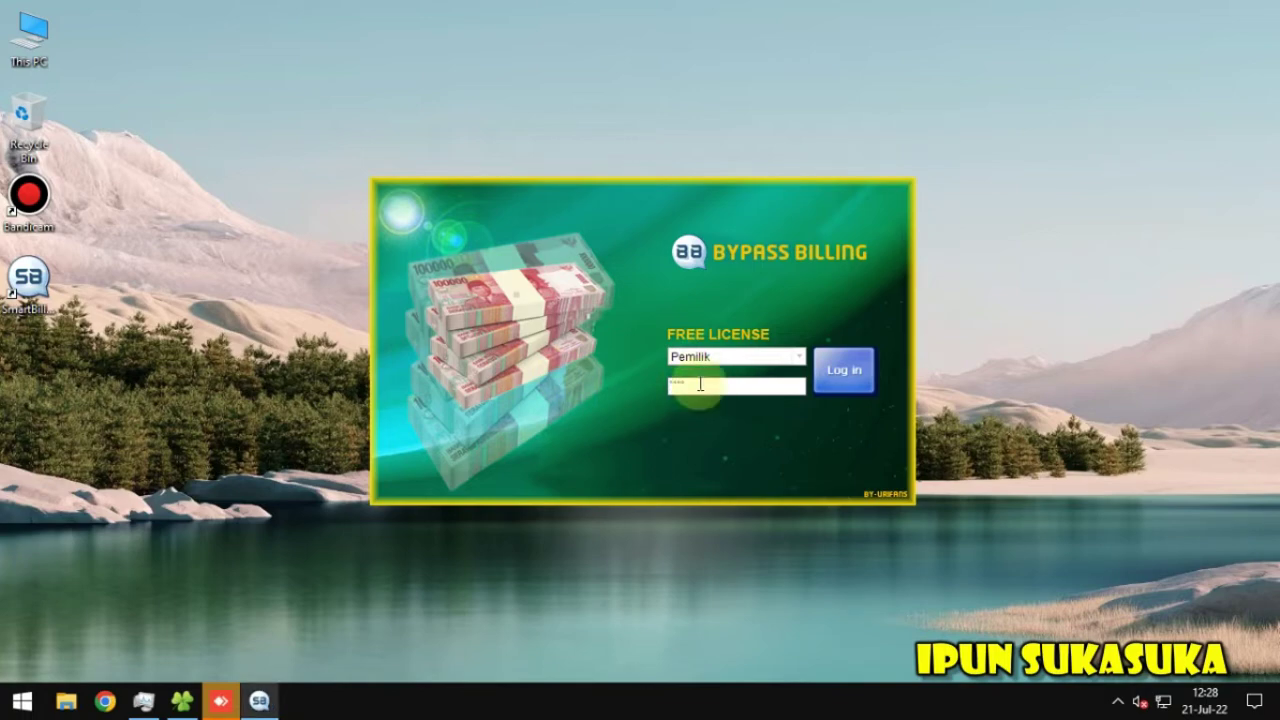
Log in to SmartBilling as Pemilik and review the available help, server, PC client and pricing management options
click(845, 372)
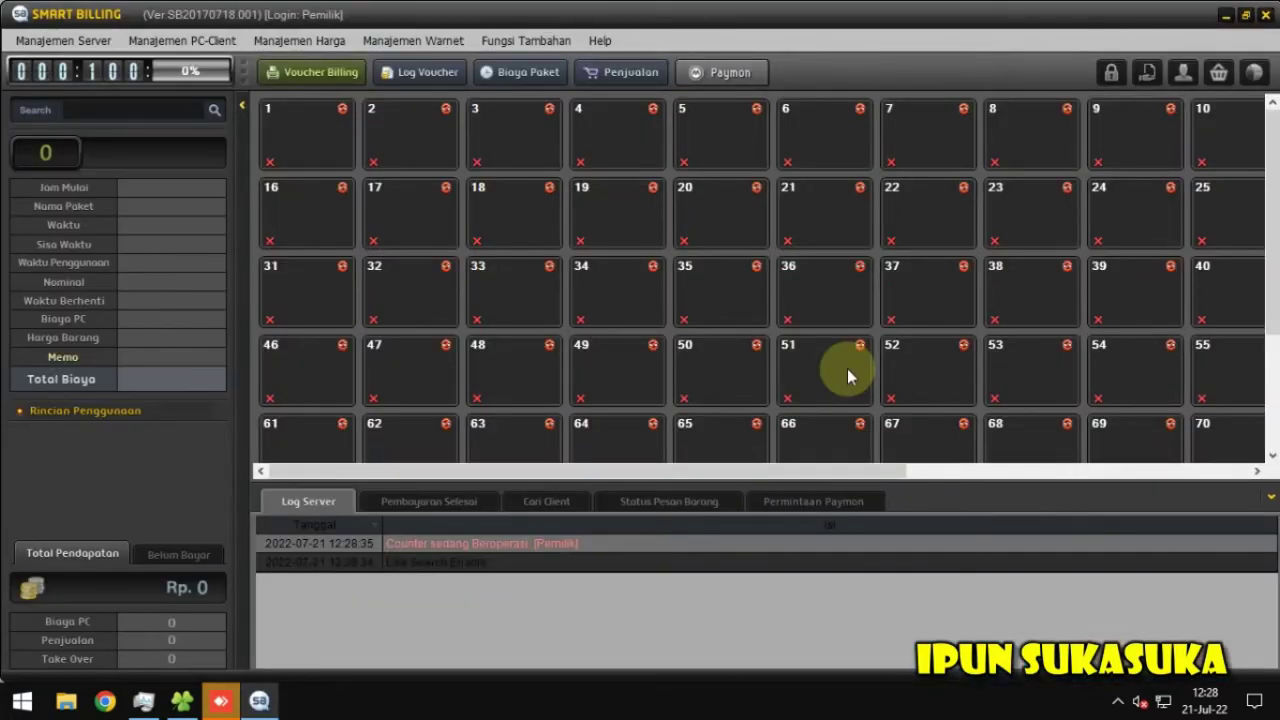
click(599, 41)
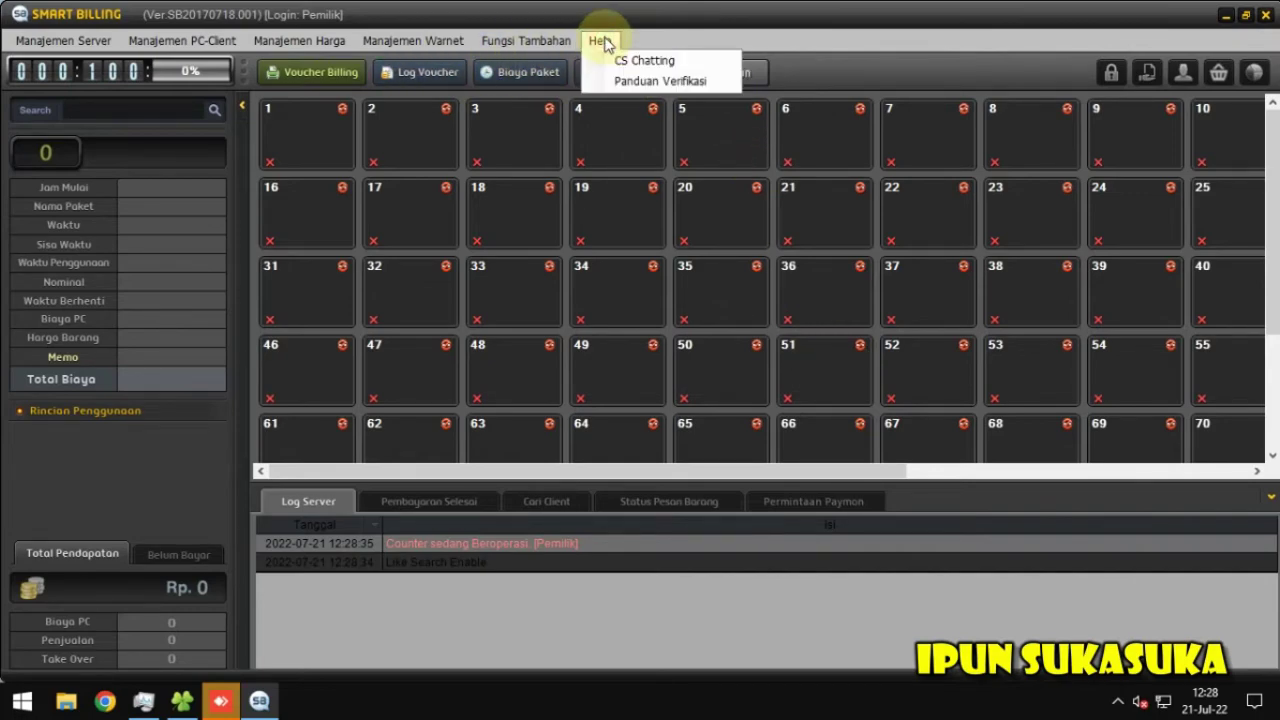
click(300, 40)
click(61, 45)
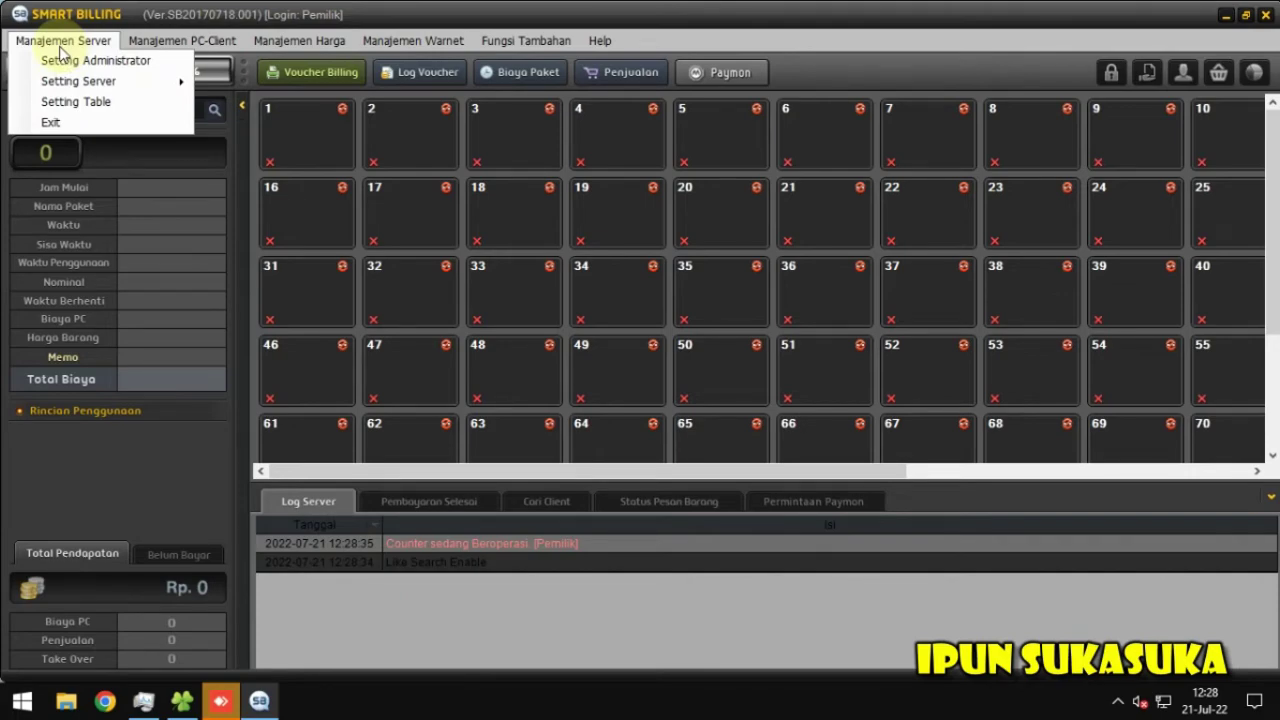
click(207, 41)
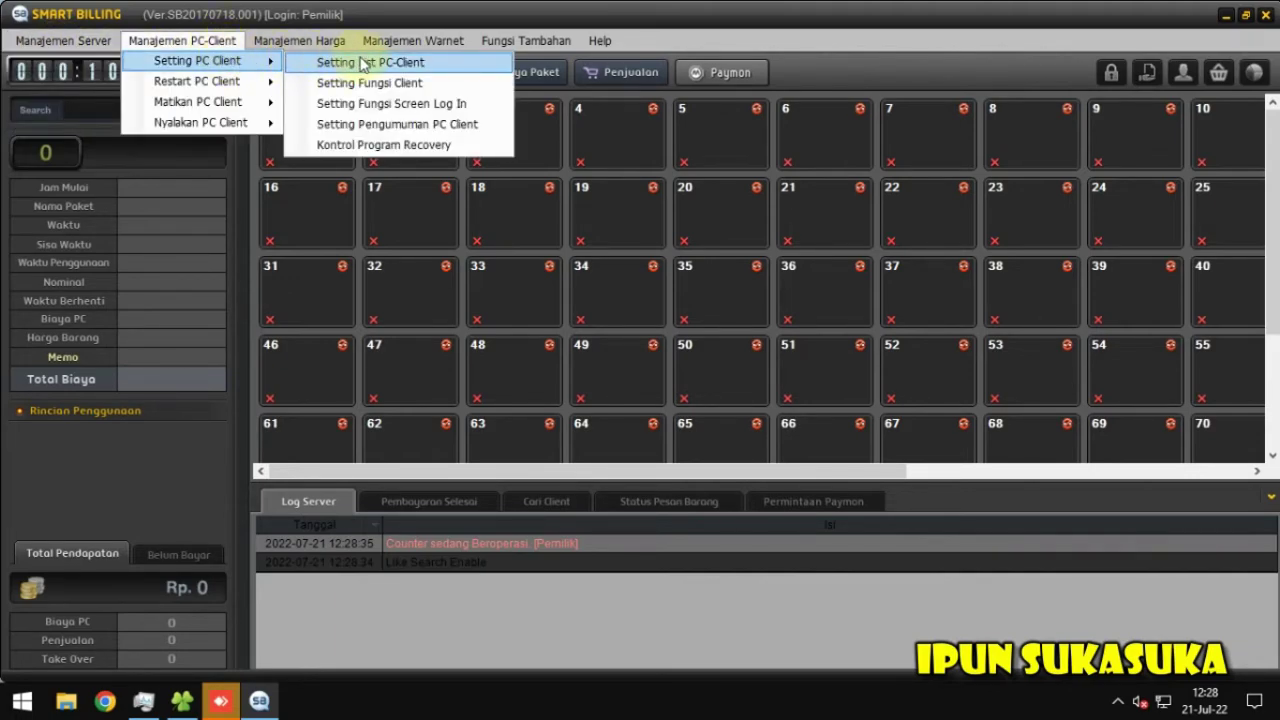
click(341, 45)
click(341, 45)
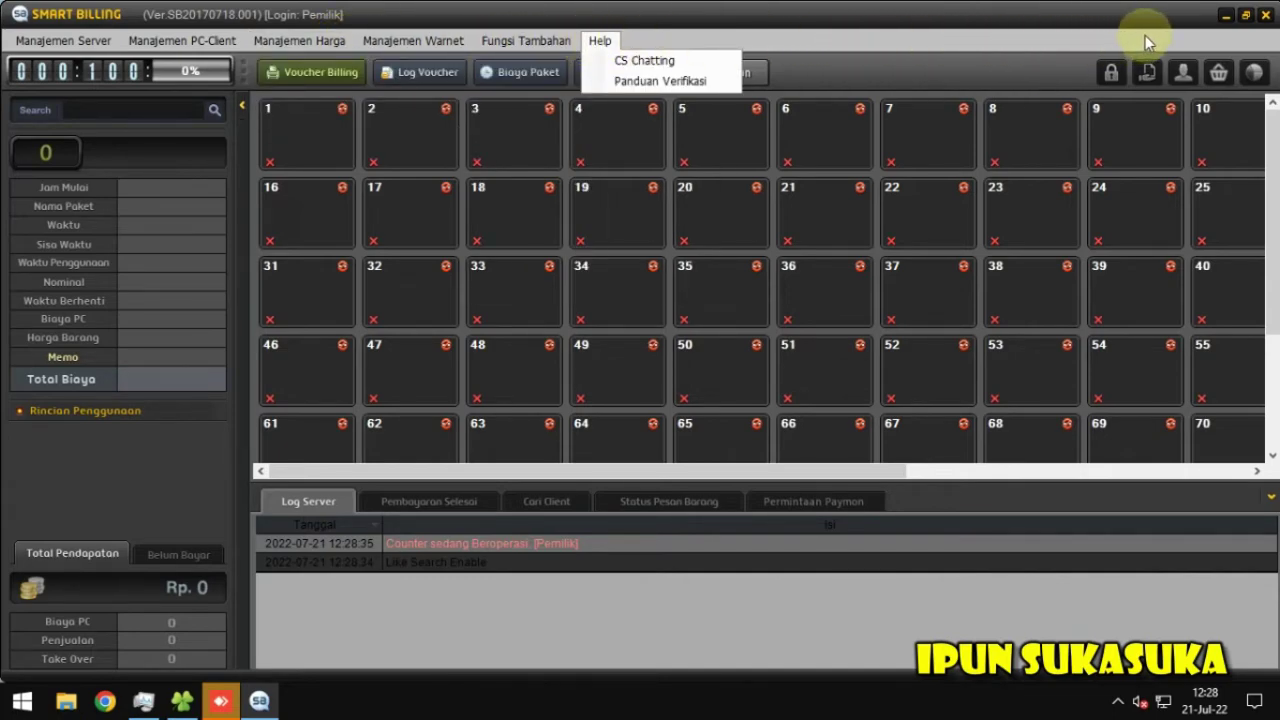
Exit SmartBilling and confirm stopping the program
click(1265, 16)
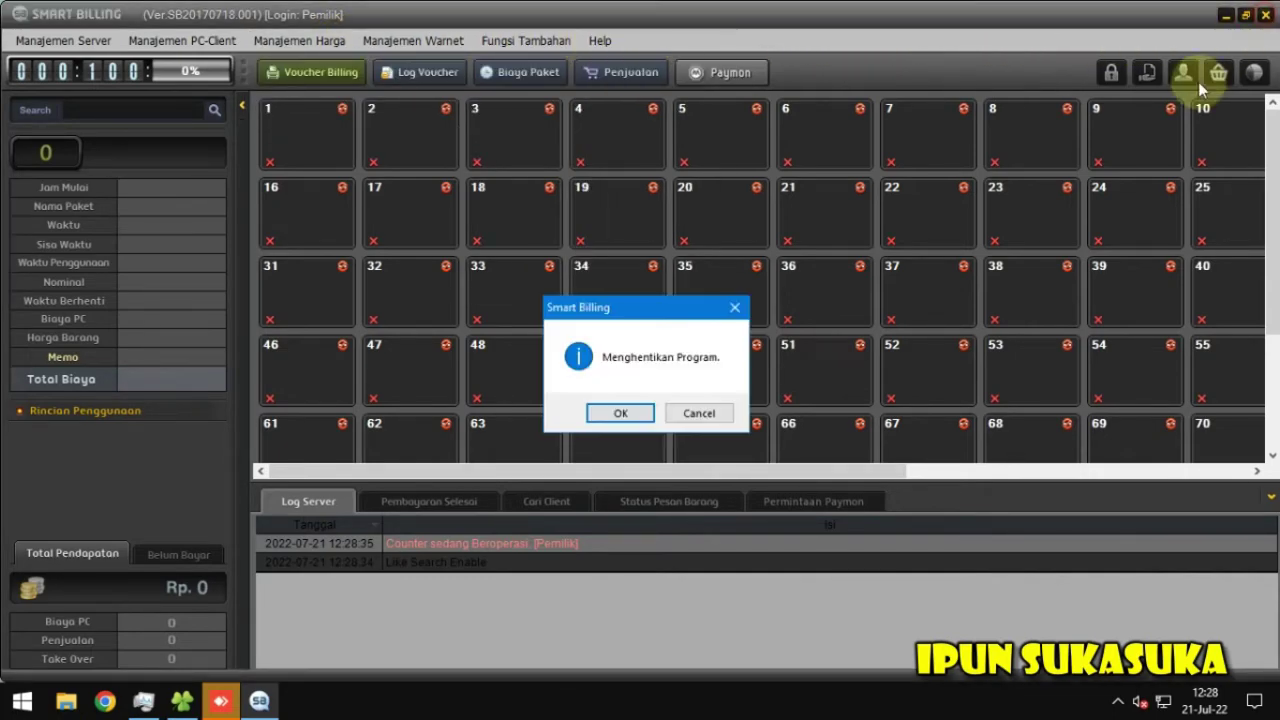
click(613, 415)
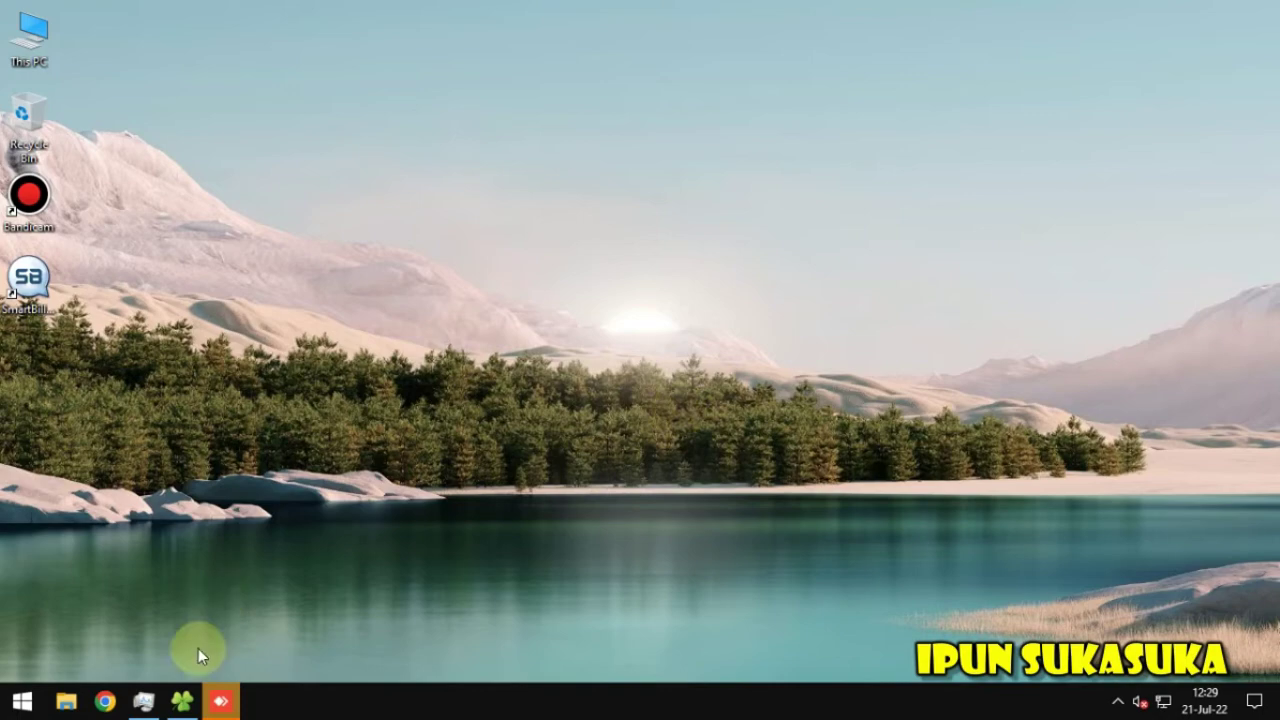
Run the CyberIndoServer self-extracting archive from the Documents folder and extract it to C:\
click(182, 702)
click(396, 100)
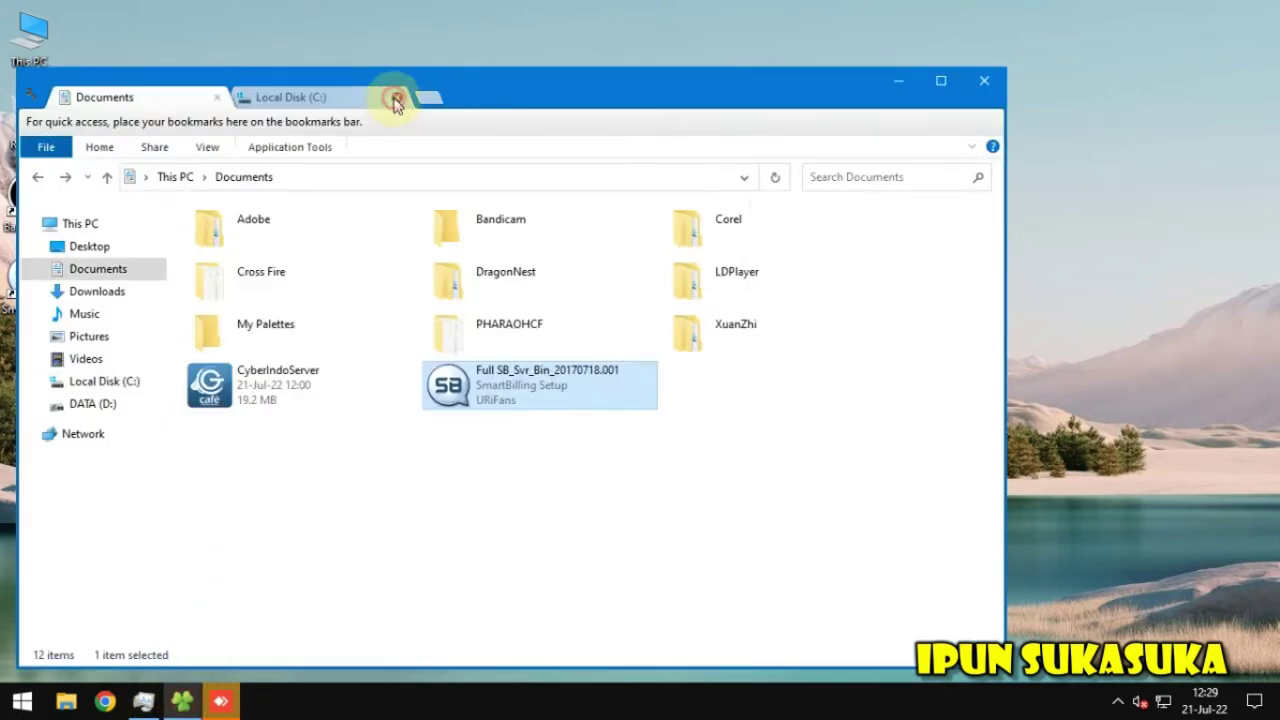
click(460, 535)
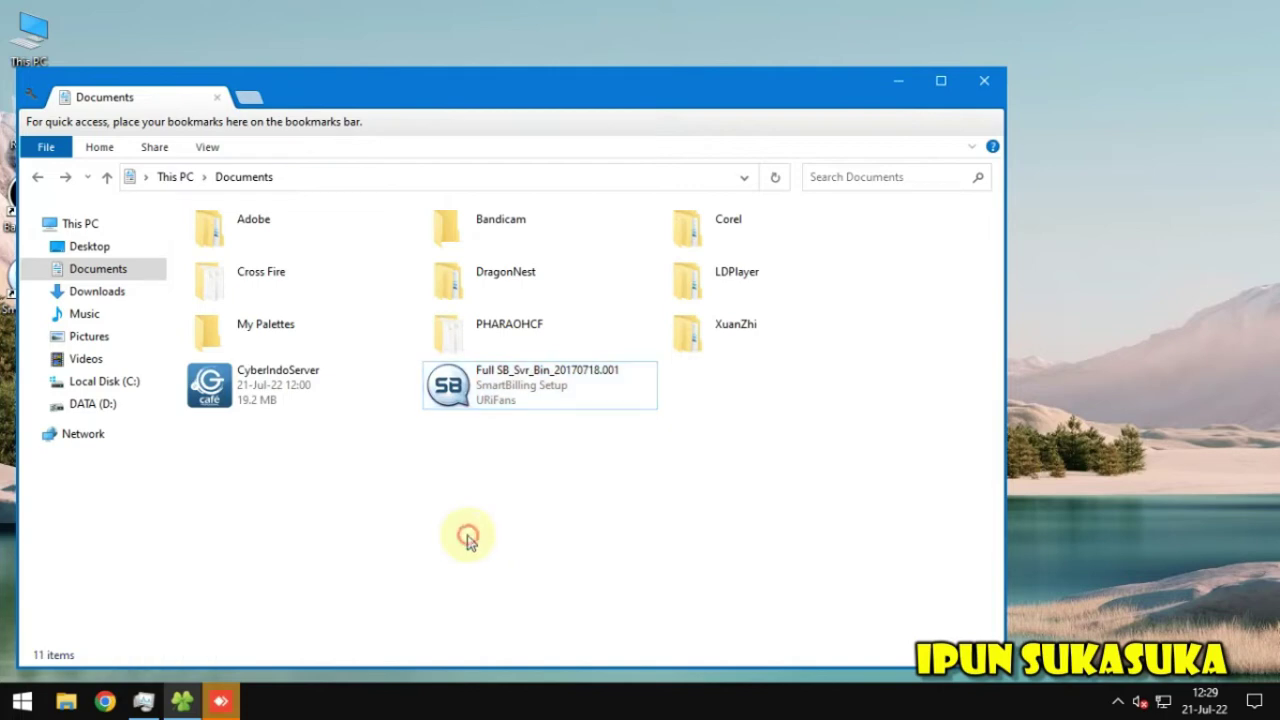
double_click(270, 390)
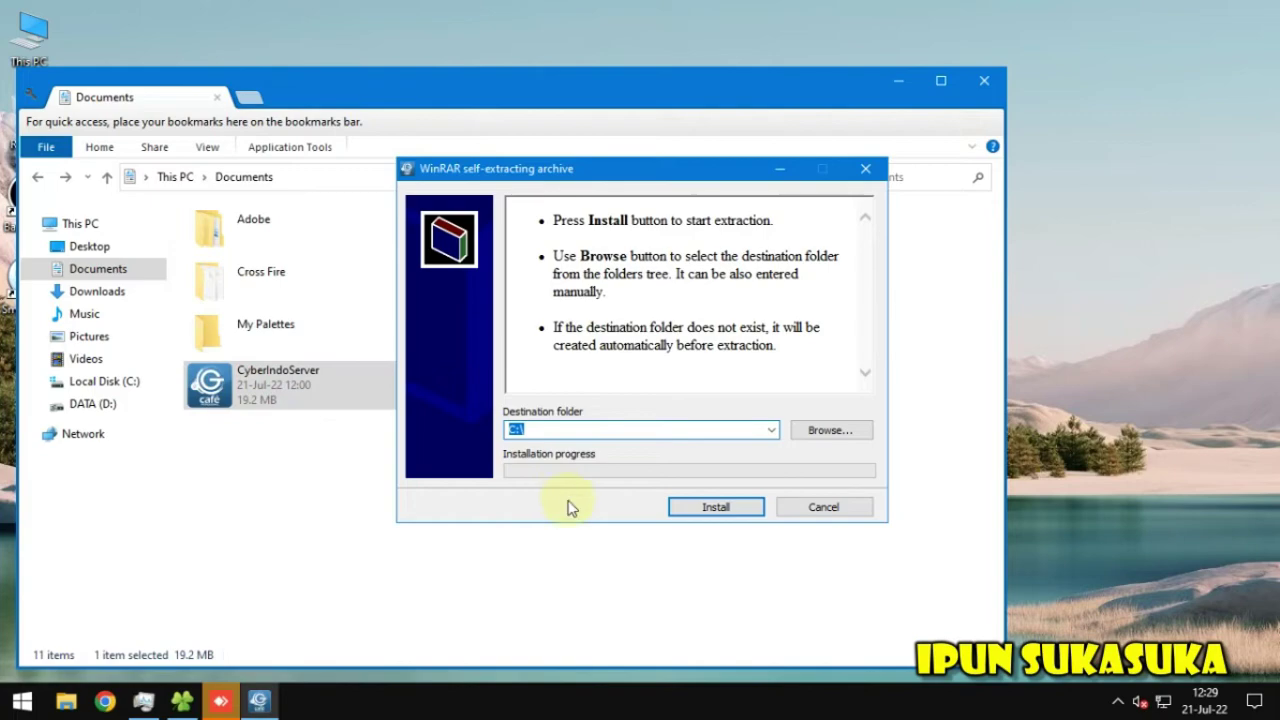
click(729, 508)
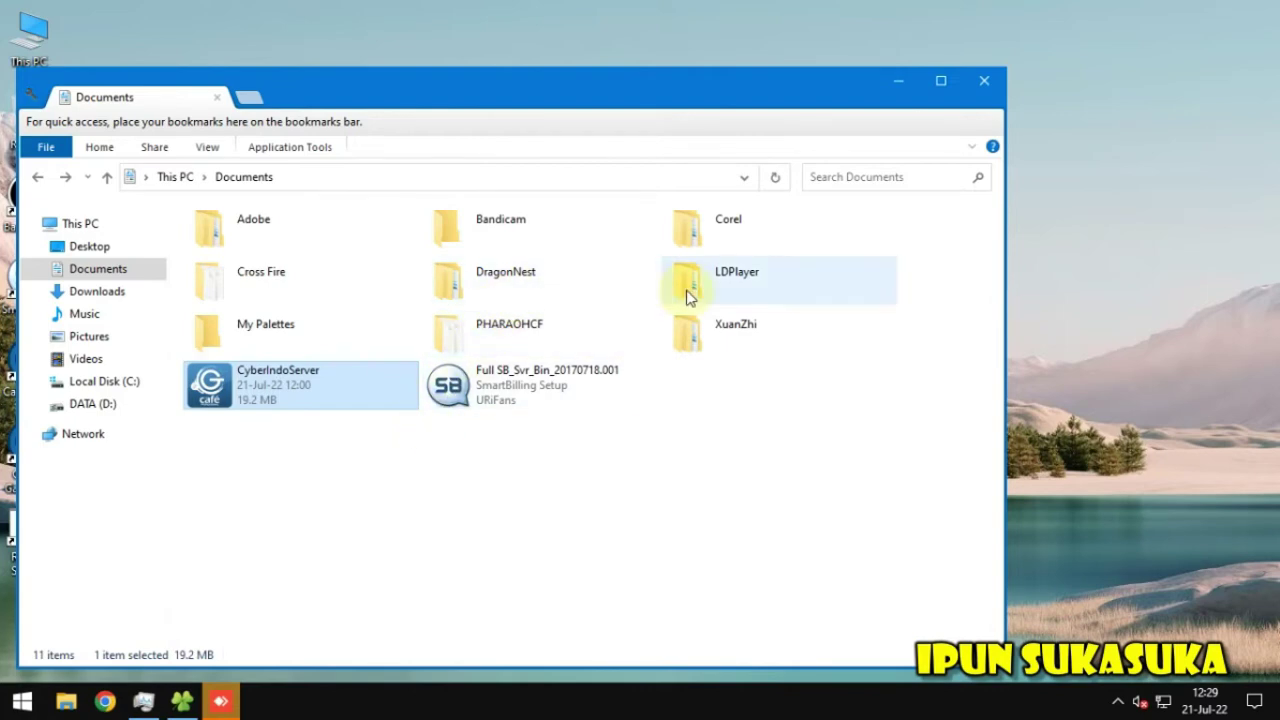
Run the _install_service batch file from the CyberIndoServer folder on Local Disk (C:)
click(250, 96)
double_click(362, 396)
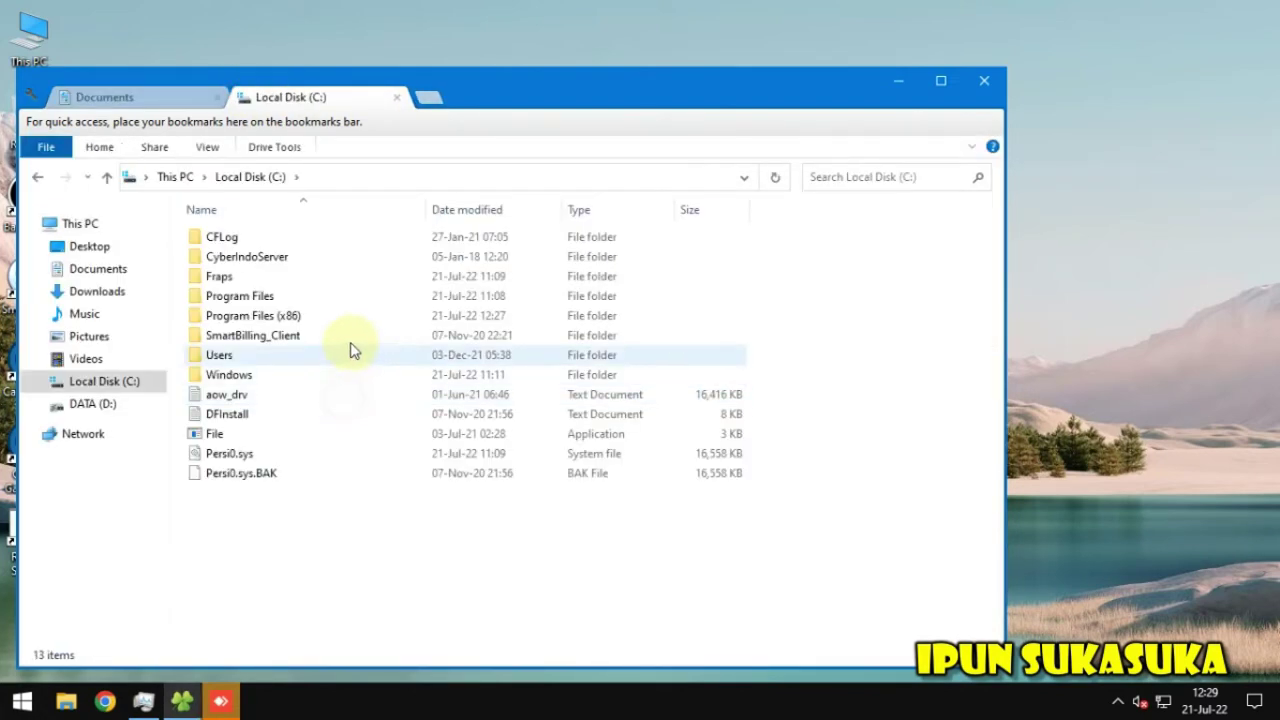
double_click(288, 261)
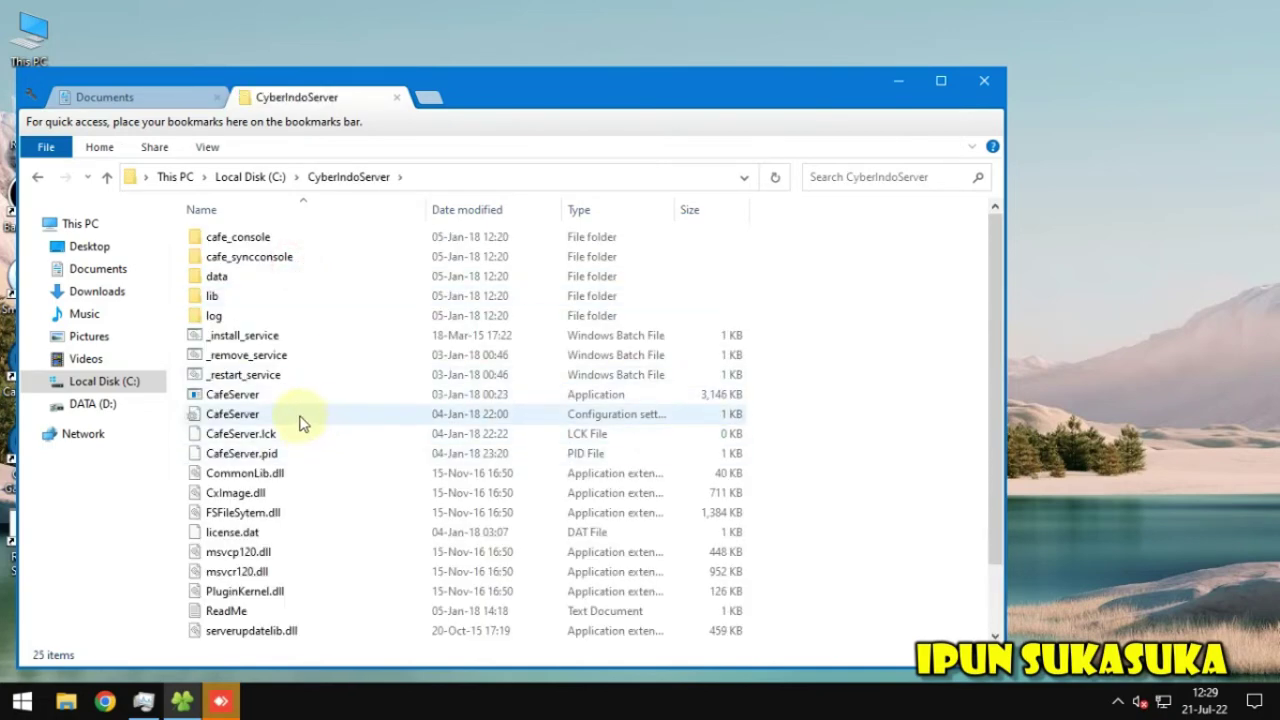
double_click(279, 337)
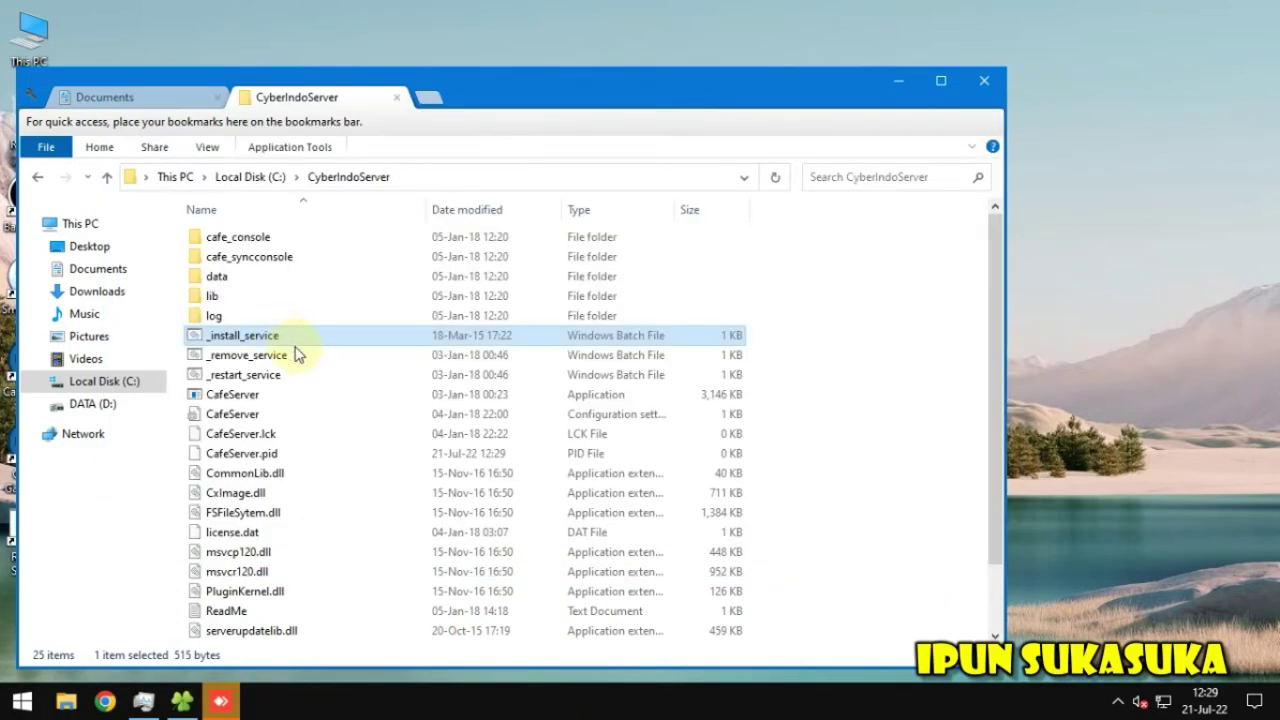
Minimize the file window and open CafeConsole from its desktop shortcut
scroll(360, 498, down, 2)
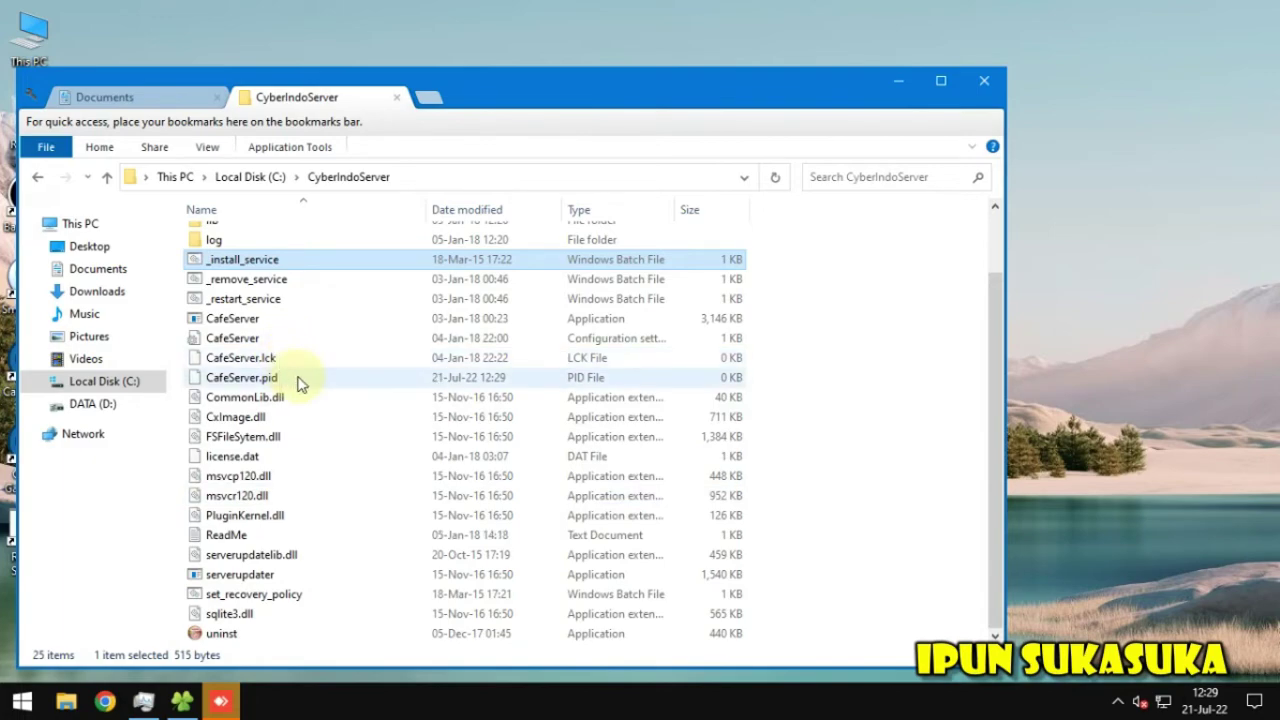
click(900, 83)
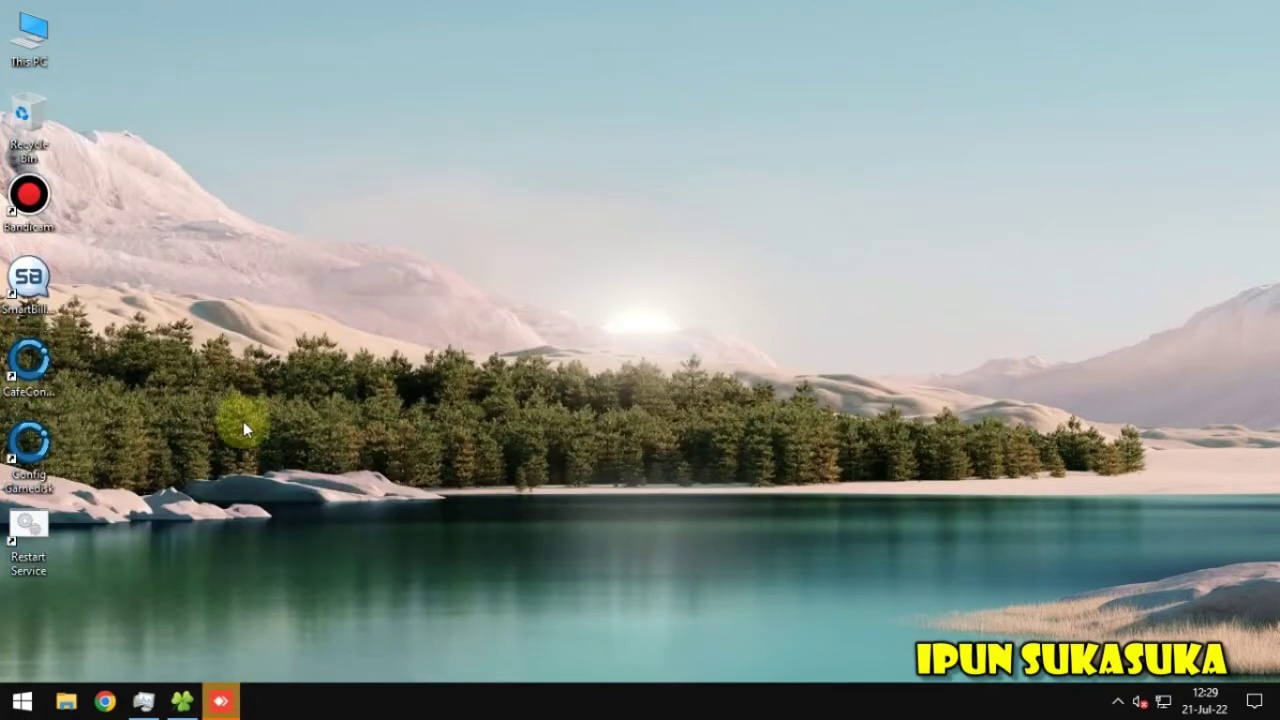
double_click(42, 365)
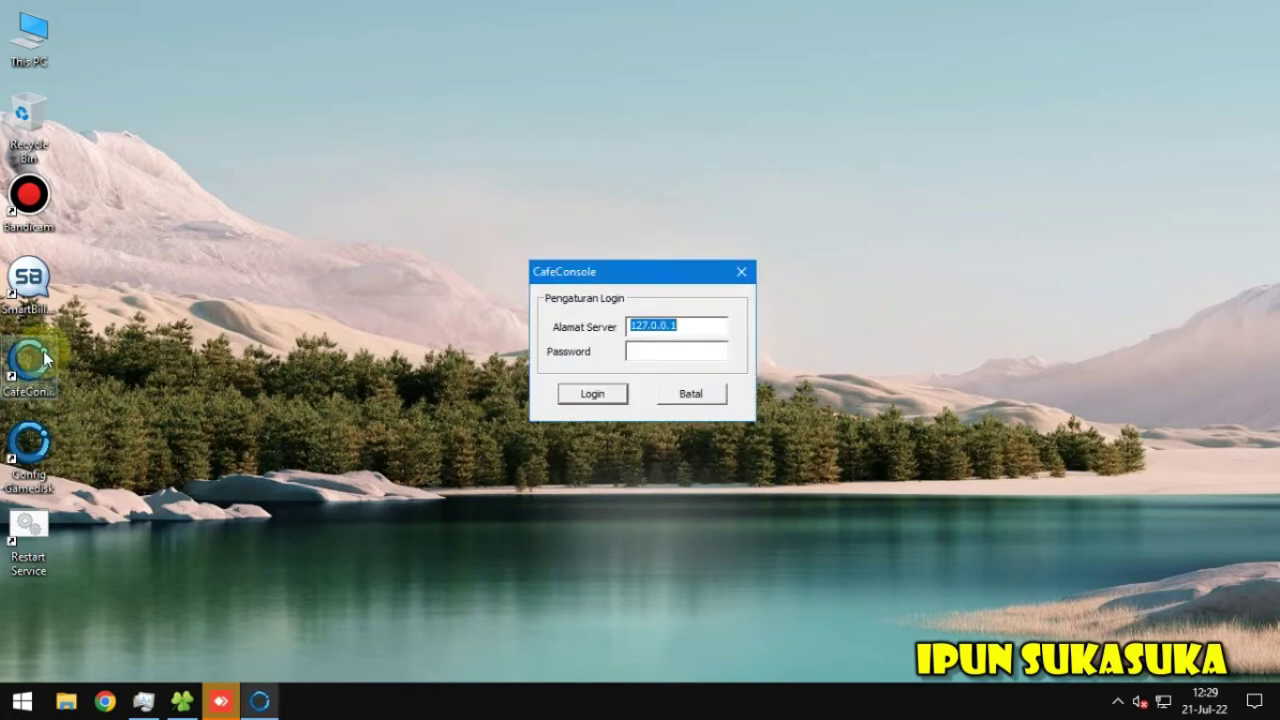
Log in to CafeConsole on server 127.0.0.1 by entering the login password
click(656, 354)
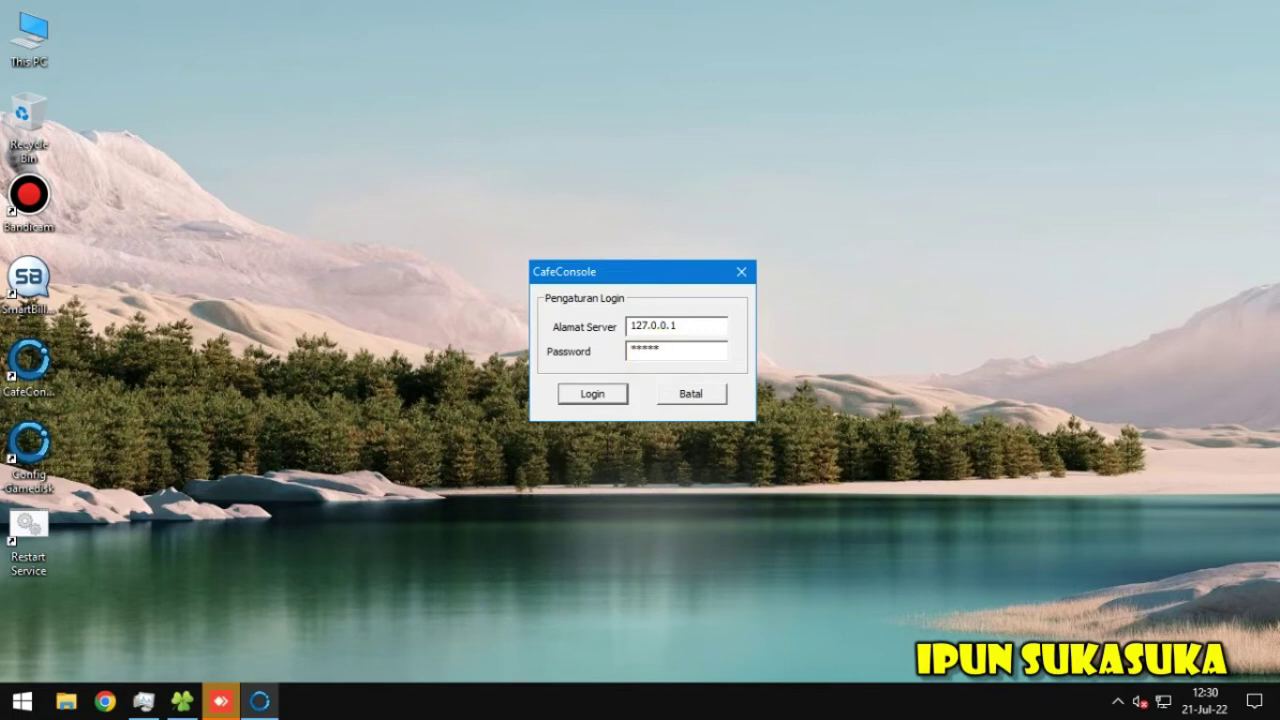
click(606, 386)
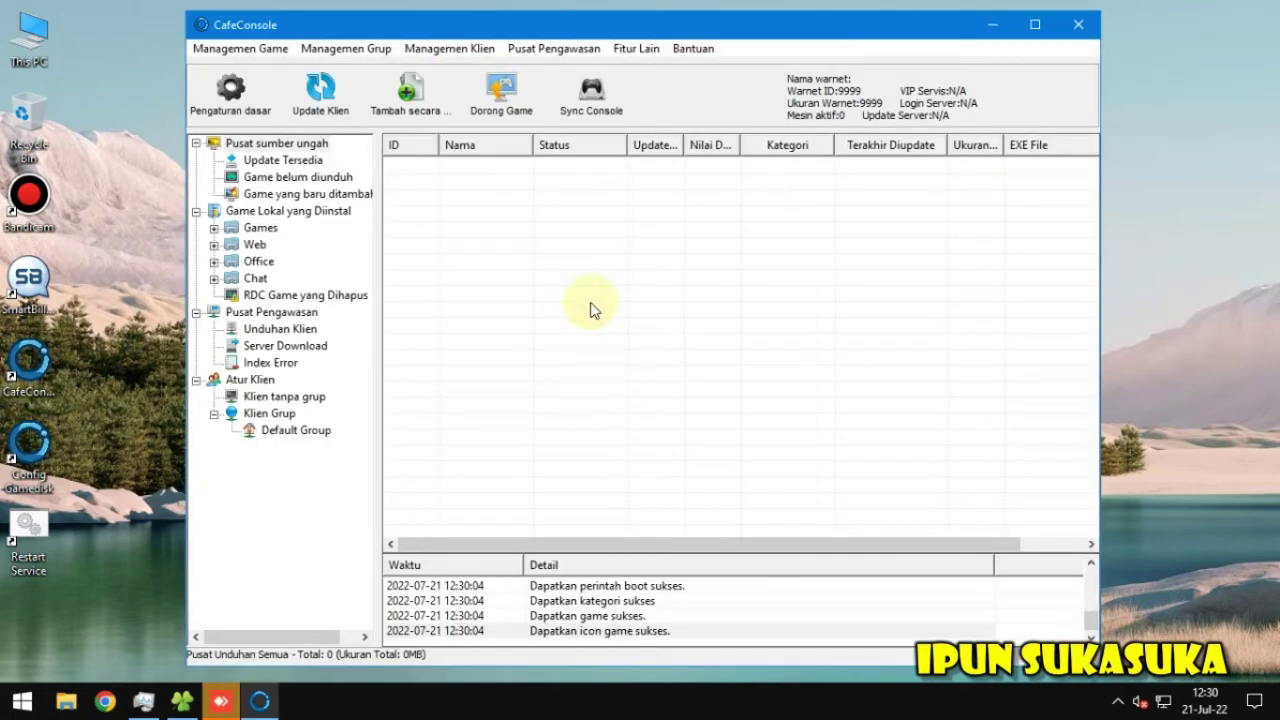
Check the server and CafeConsole version information in the product's Tentang (About) dialog and close it
click(690, 48)
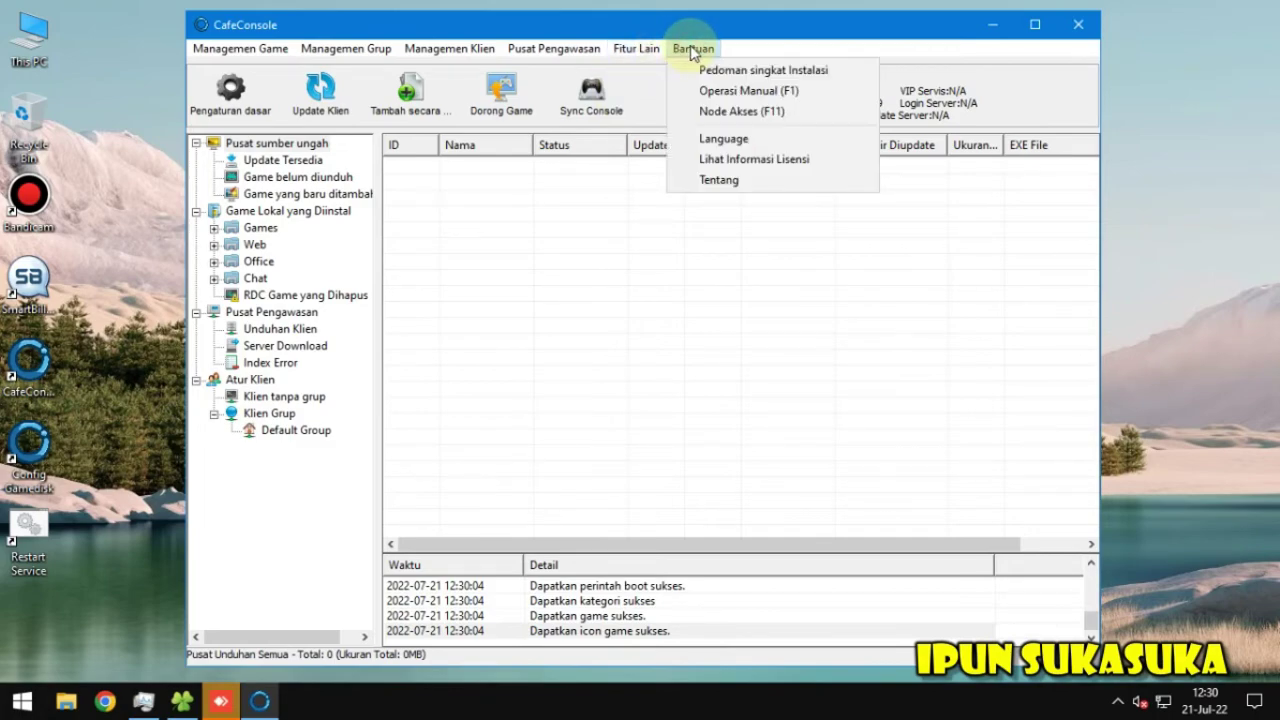
click(731, 181)
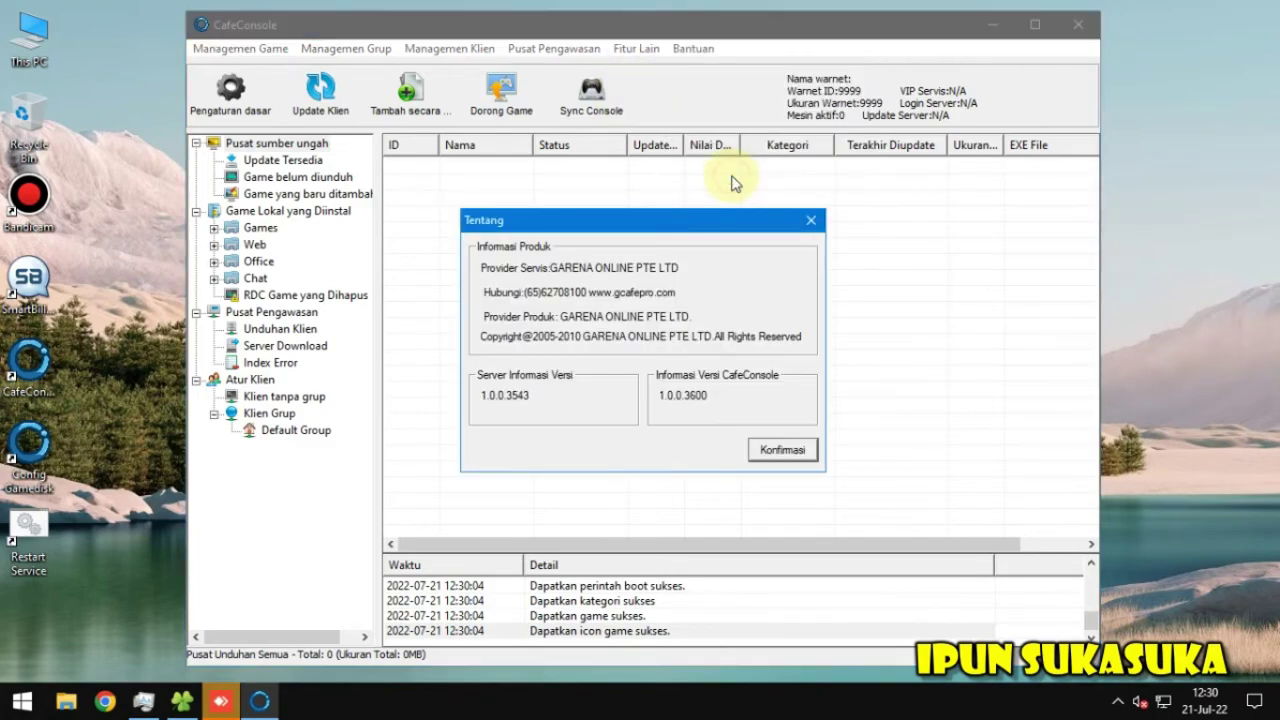
click(765, 451)
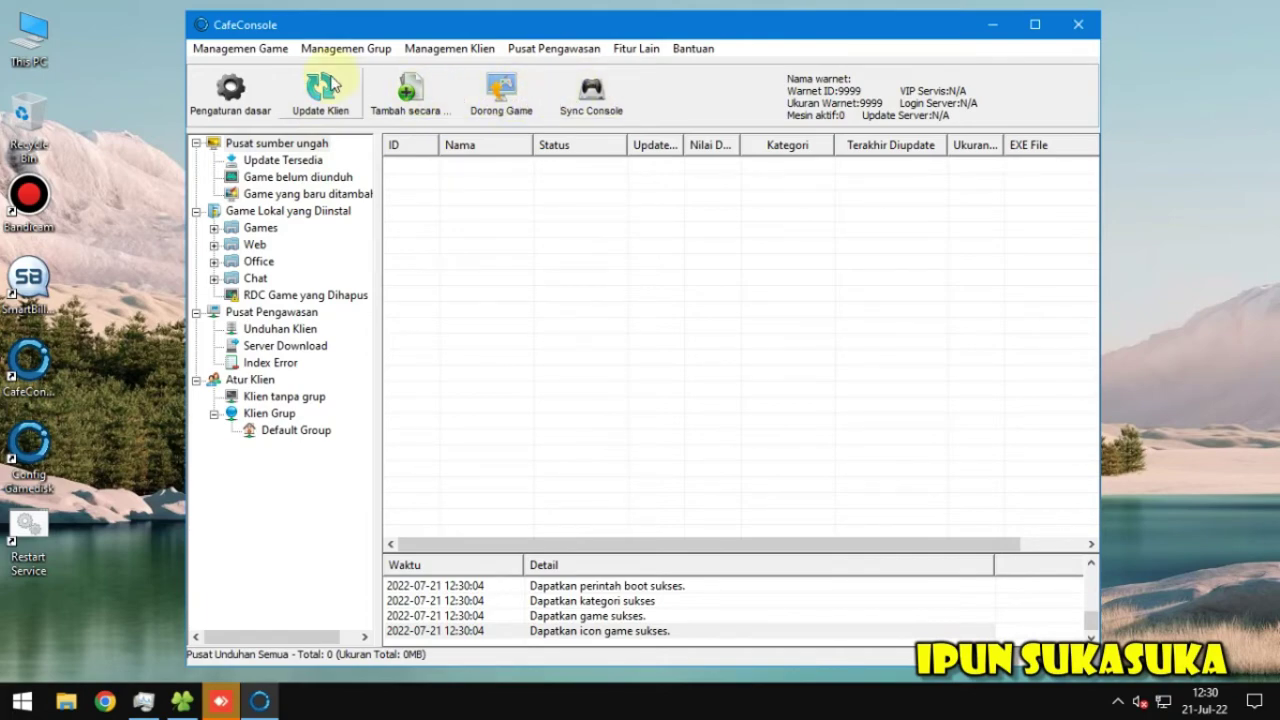
click(268, 50)
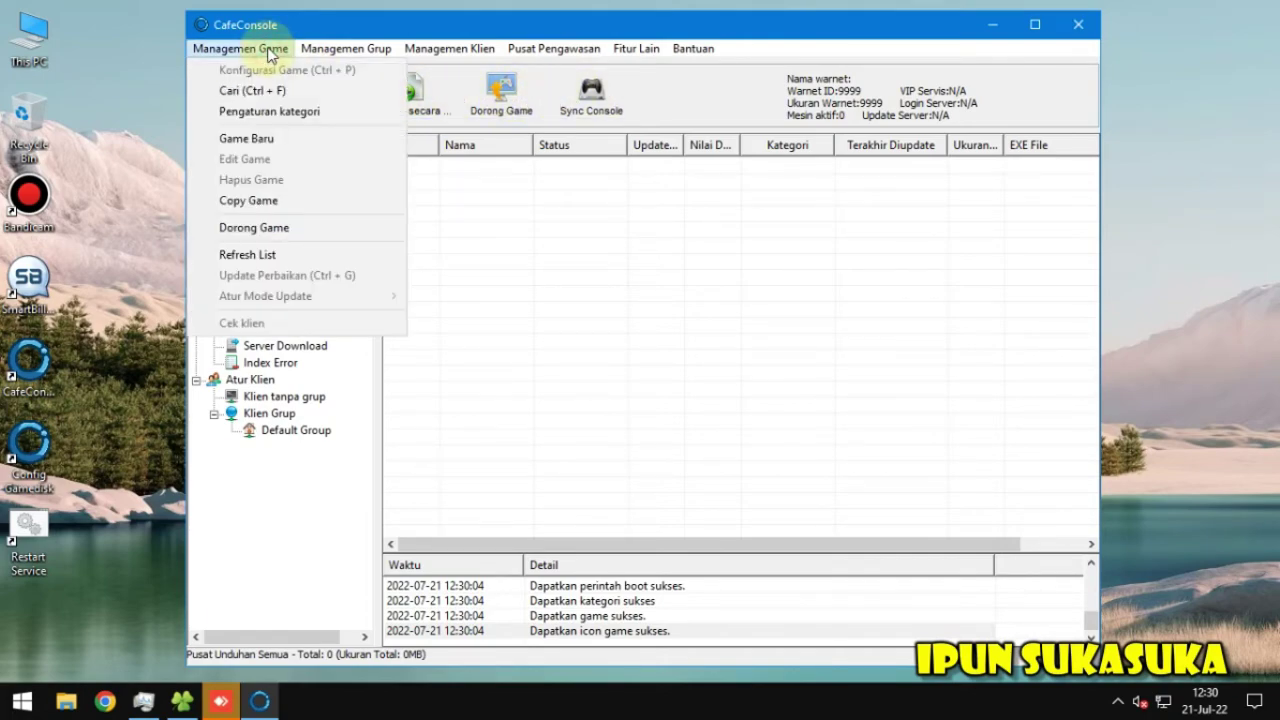
mouse_move(453, 53)
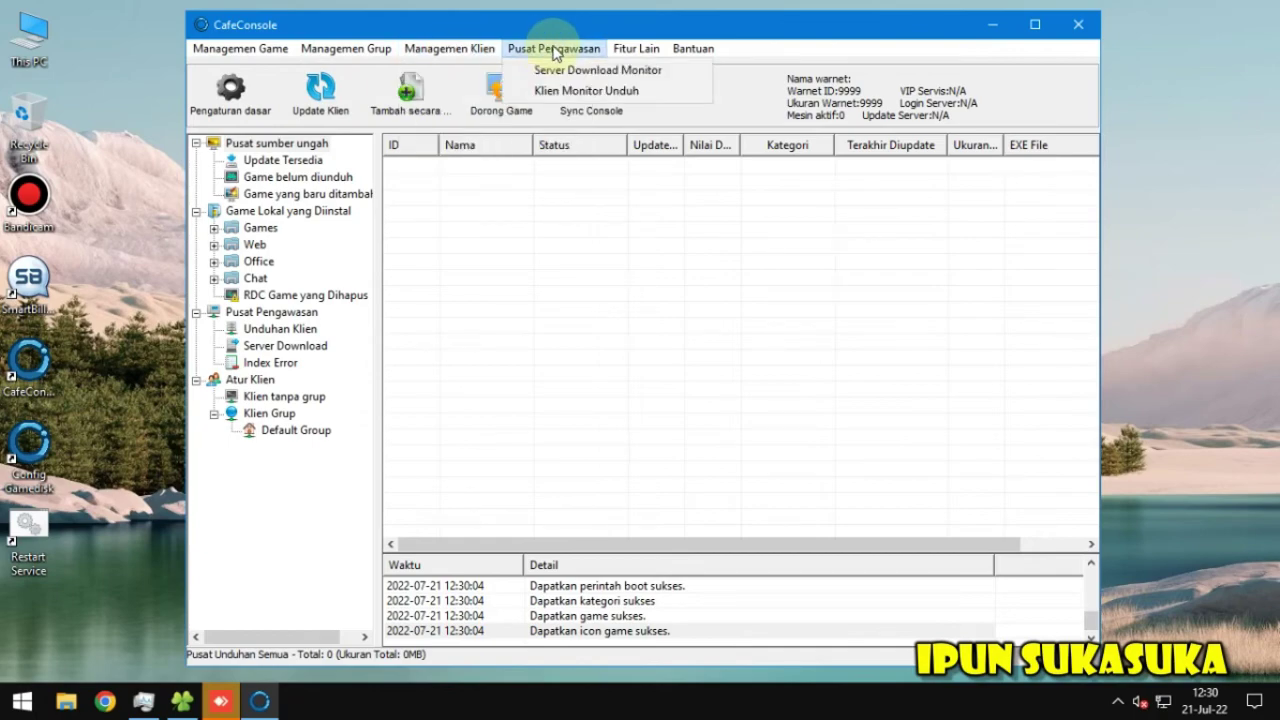
mouse_move(693, 48)
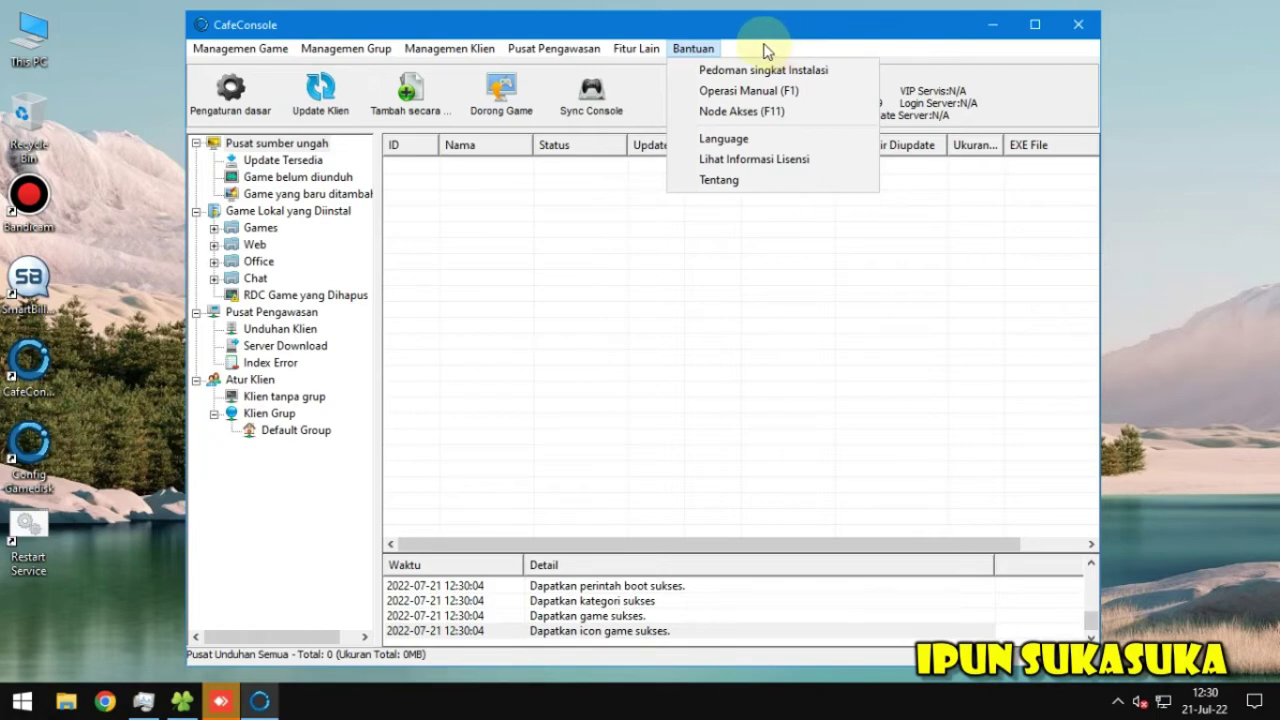
View the locally installed games list and the Tambah Games dalam Batch dialog, closing the dialog without adding games
click(272, 163)
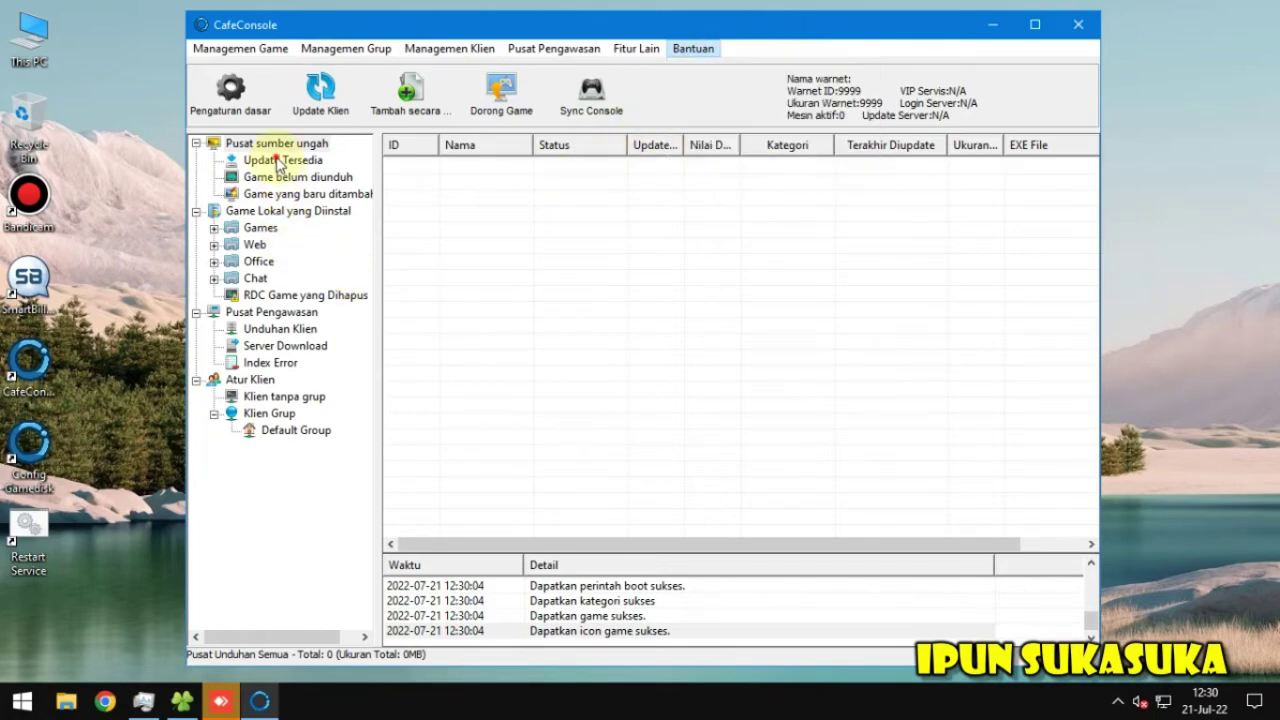
click(272, 161)
click(280, 212)
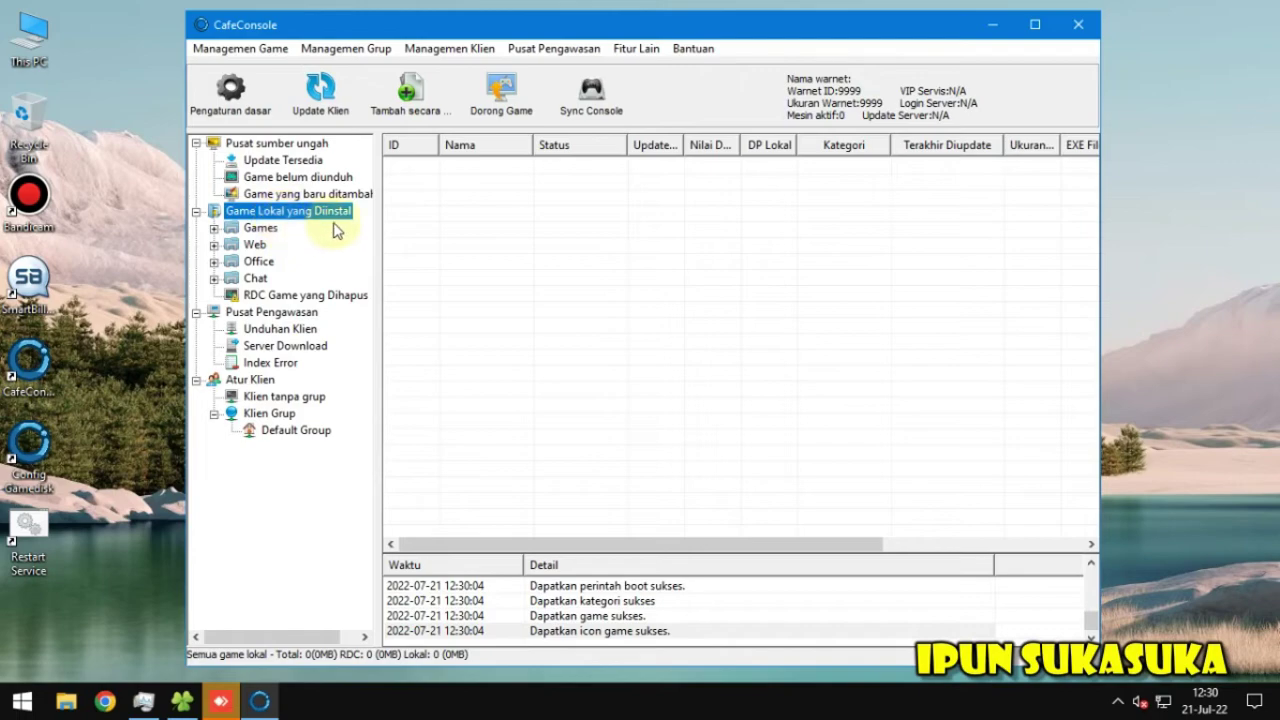
click(430, 98)
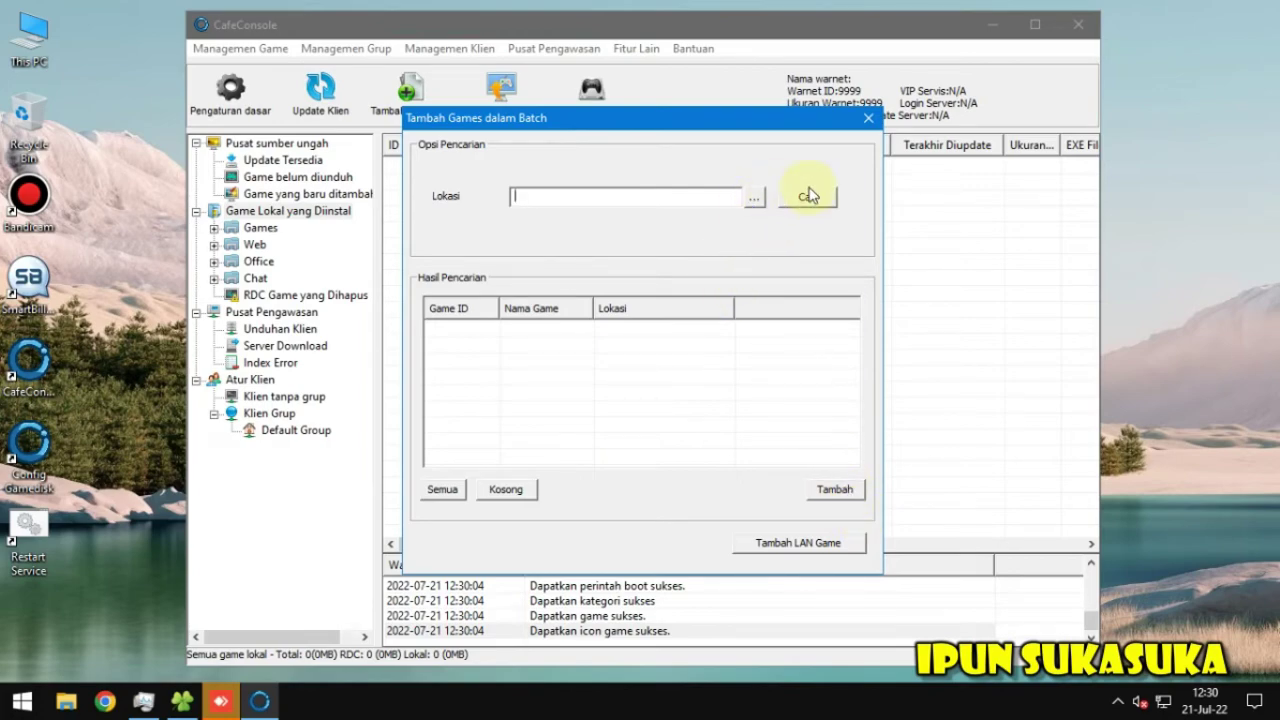
click(868, 118)
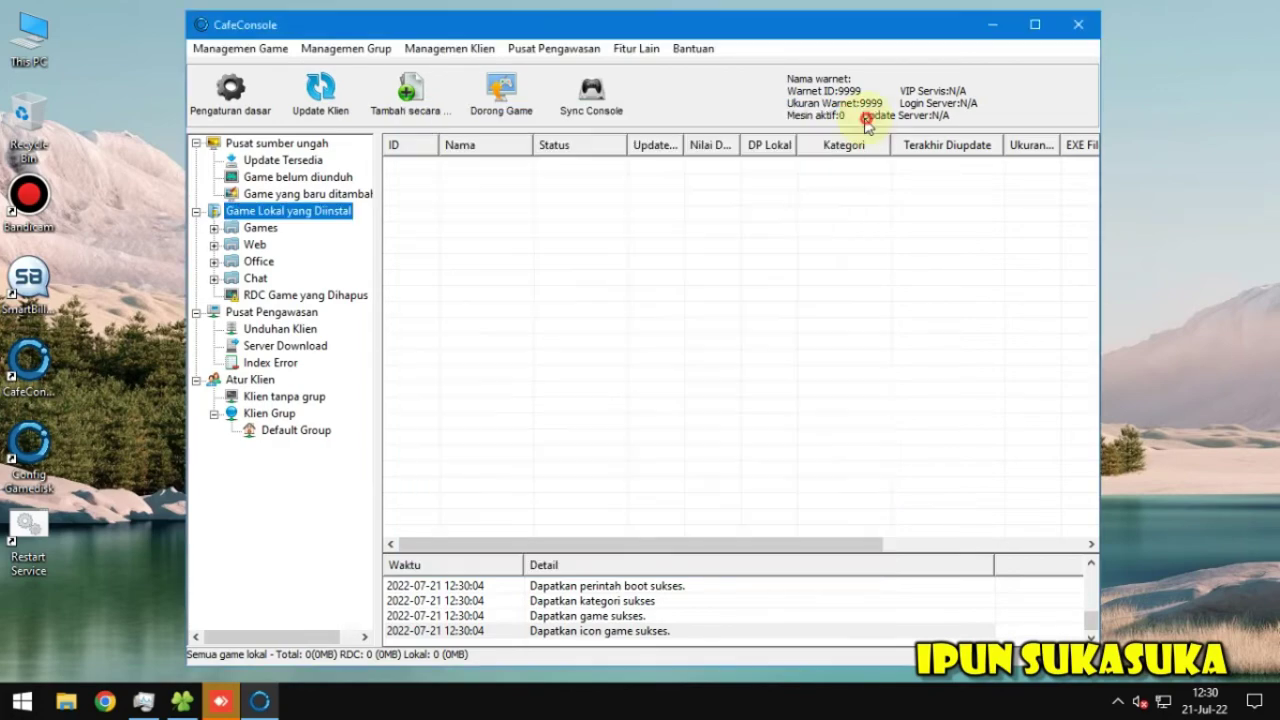
click(343, 48)
mouse_move(476, 54)
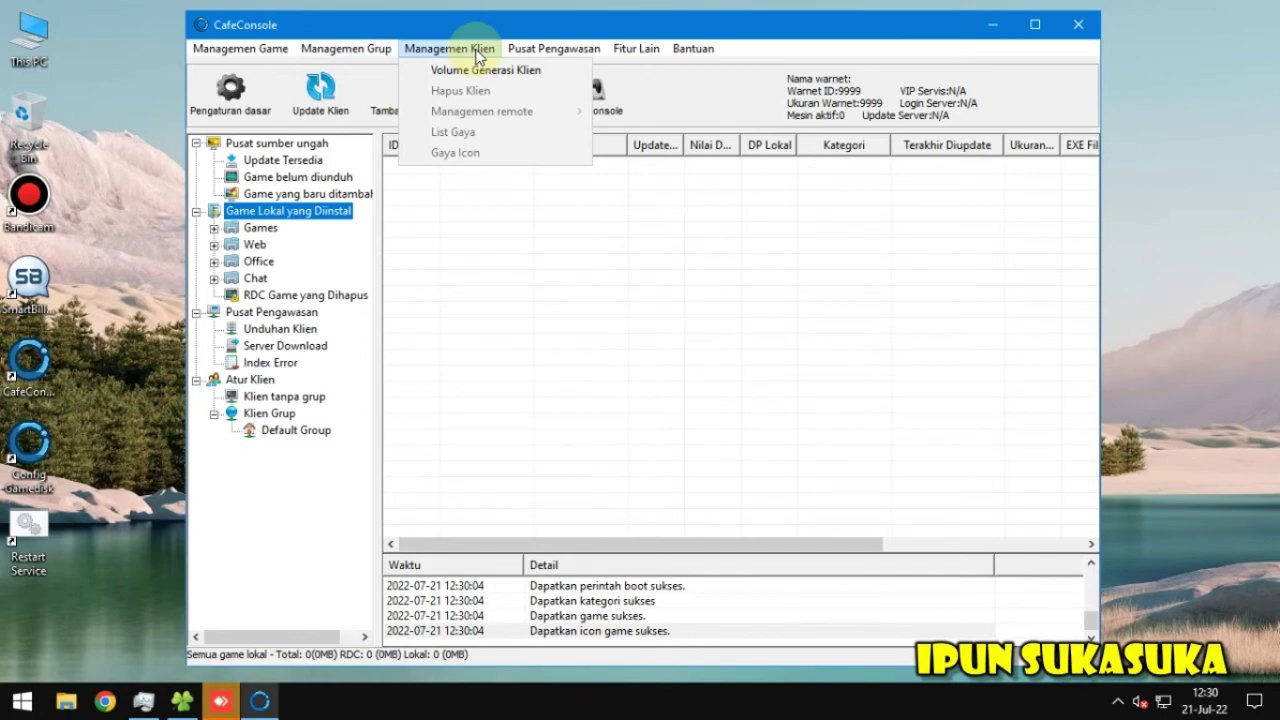
mouse_move(220, 55)
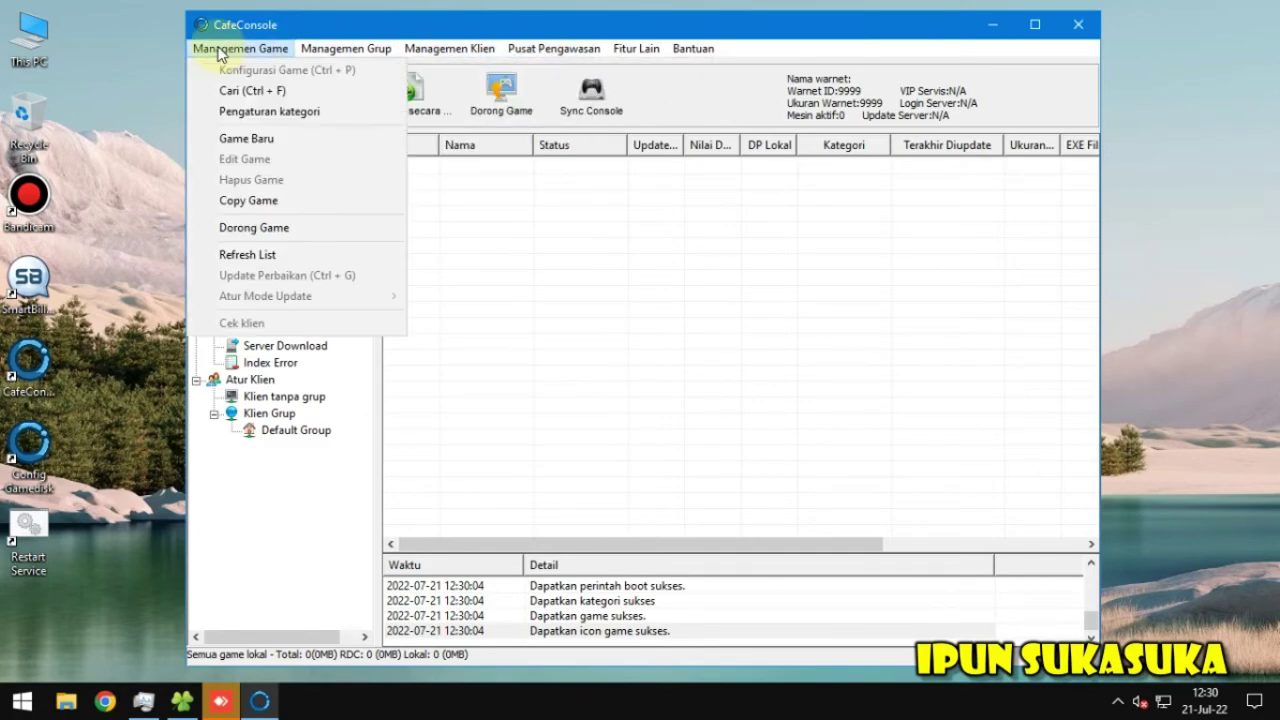
mouse_move(328, 54)
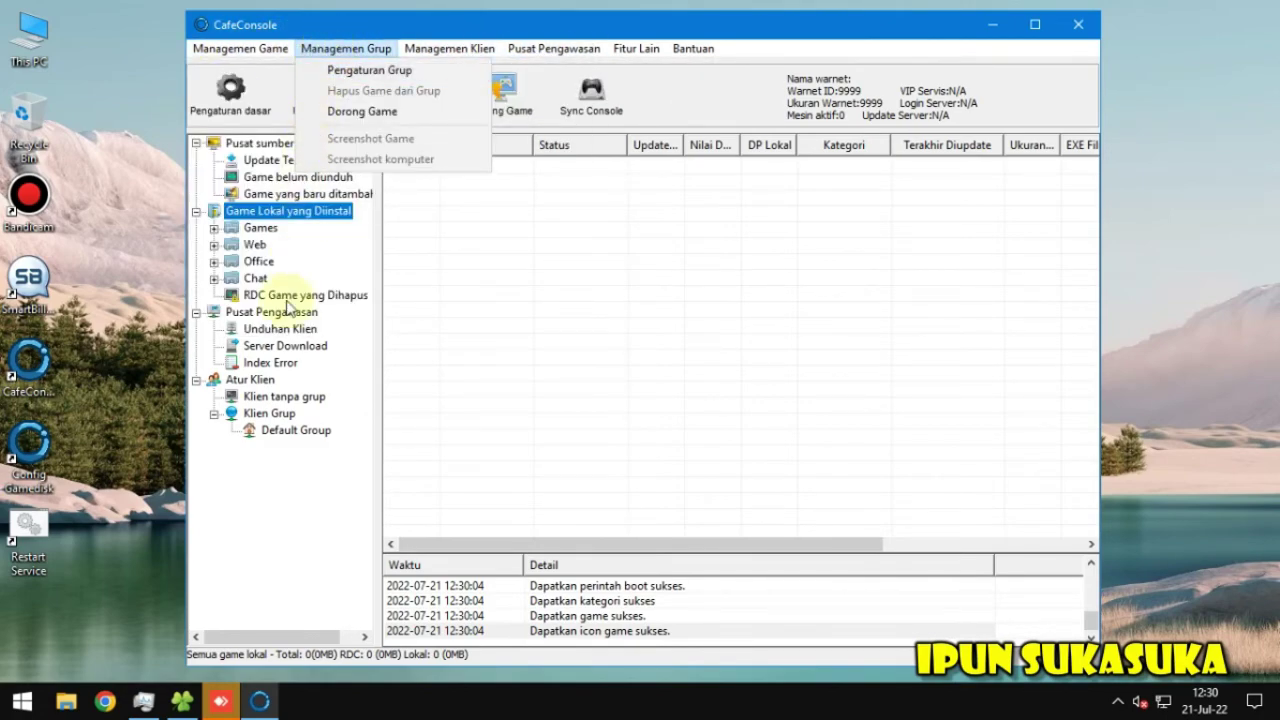
click(306, 512)
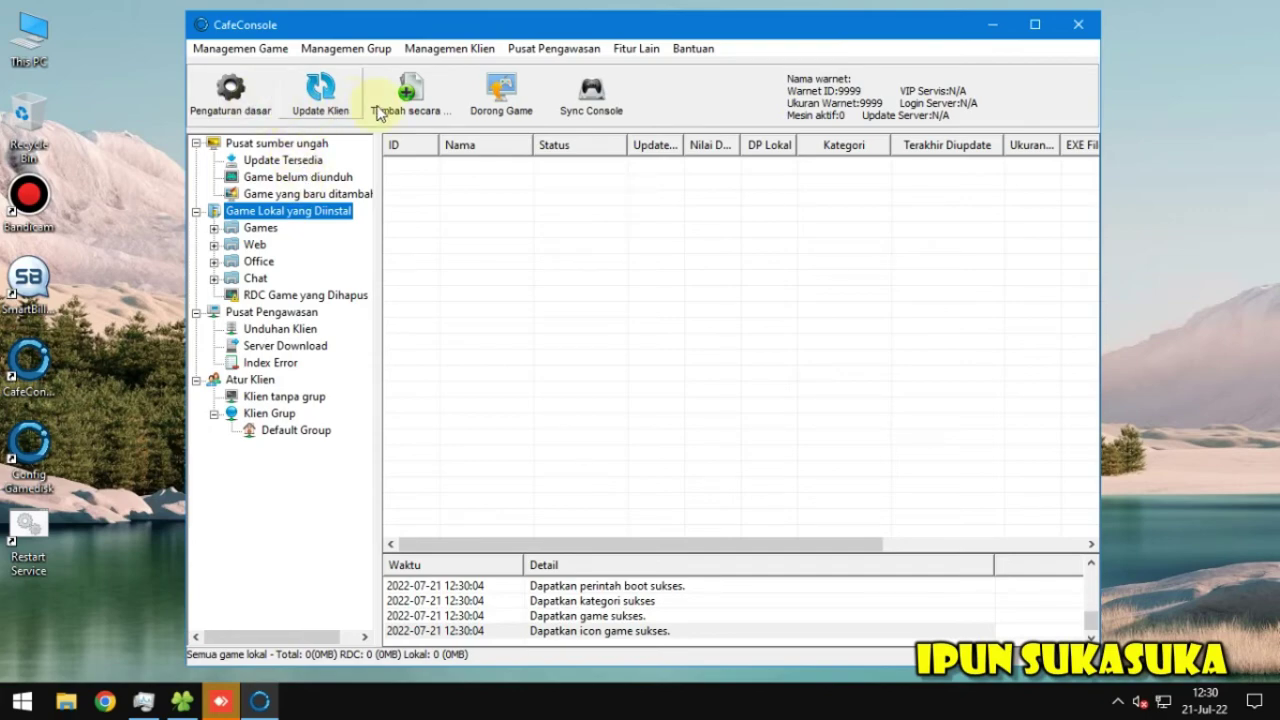
Examine the client and game selection options in the Games Push dialog and close it
click(527, 104)
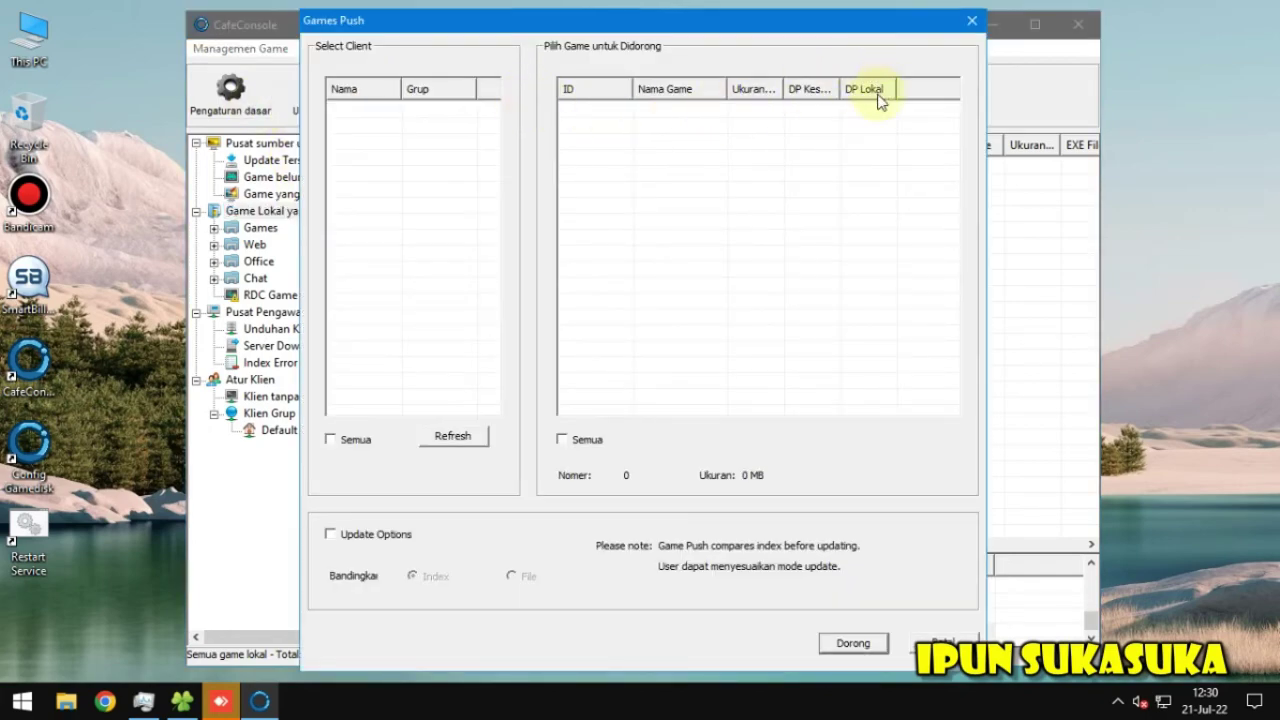
click(971, 21)
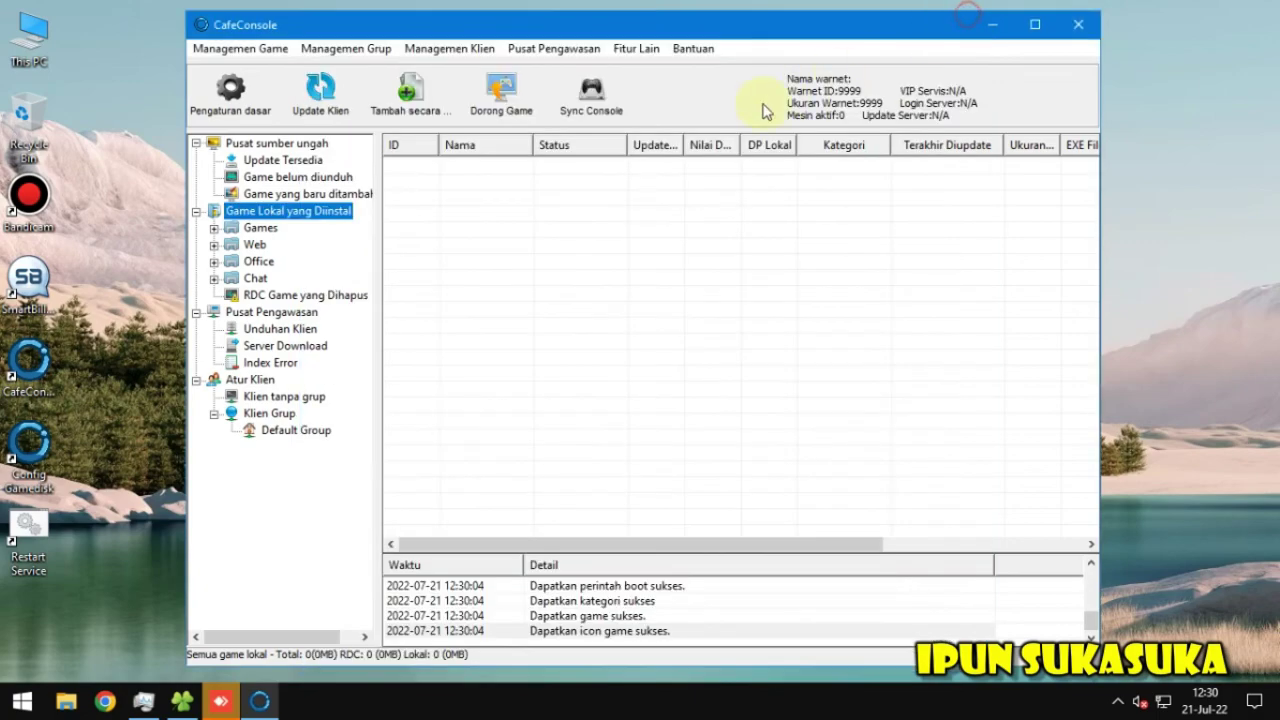
Add a game disk in CafeSyncConsole with server 127.0.0.1 and server drive A, leaving the client map and sync source drives empty
click(610, 115)
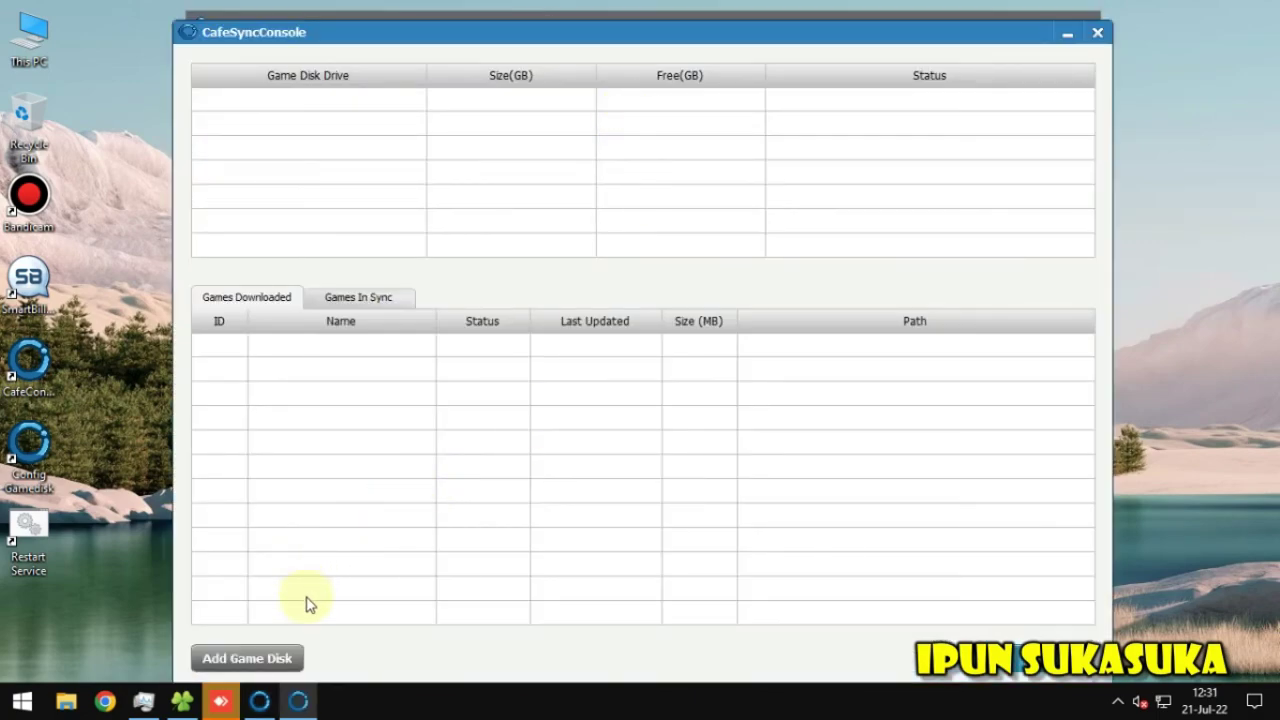
click(247, 658)
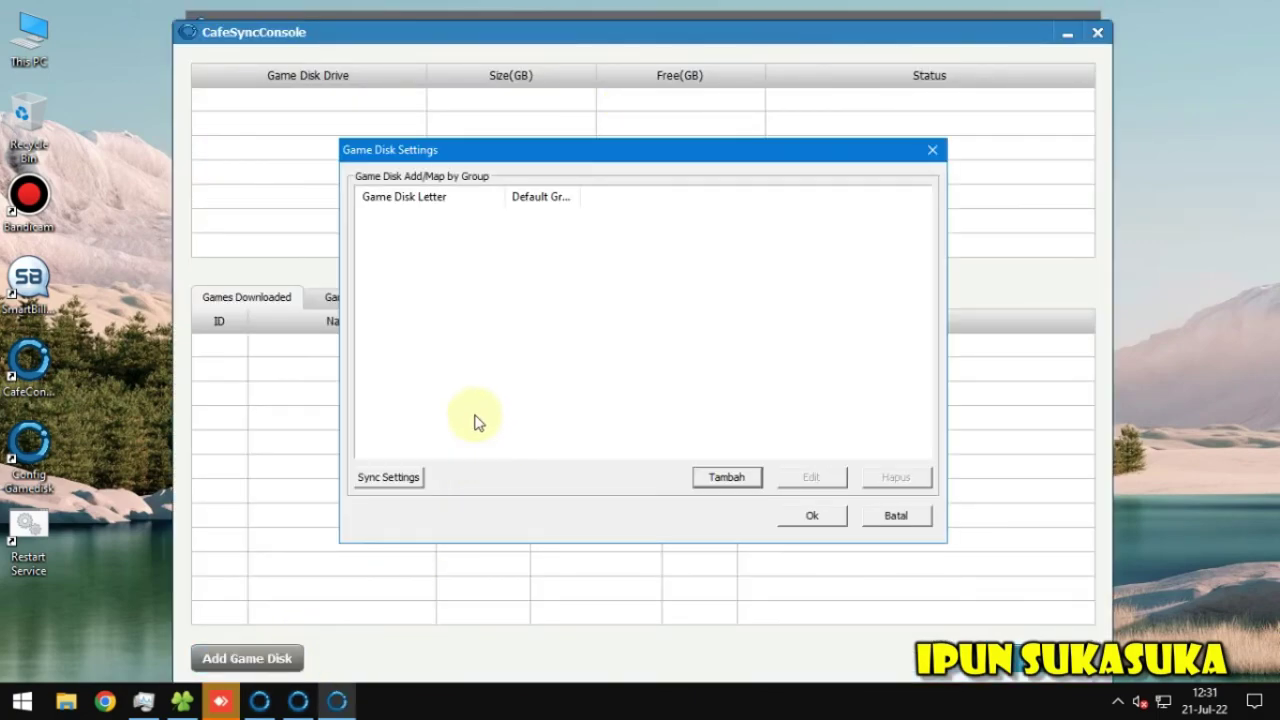
click(737, 479)
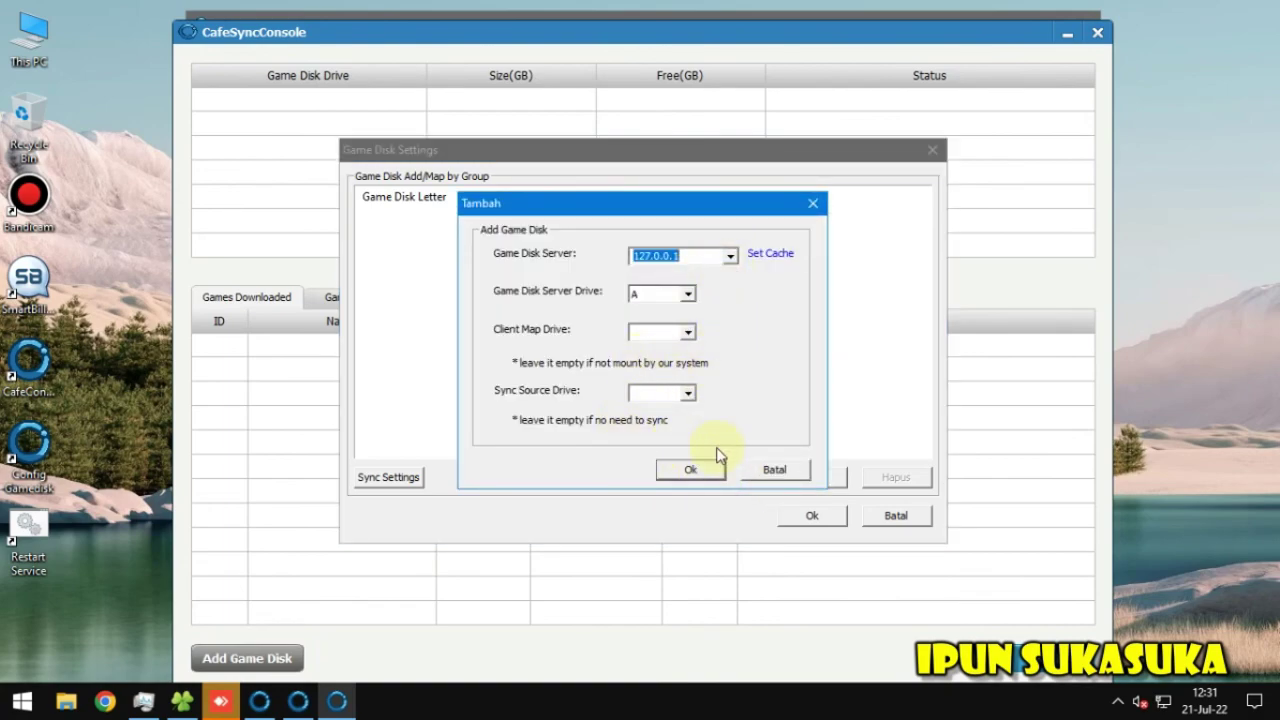
click(690, 471)
click(812, 515)
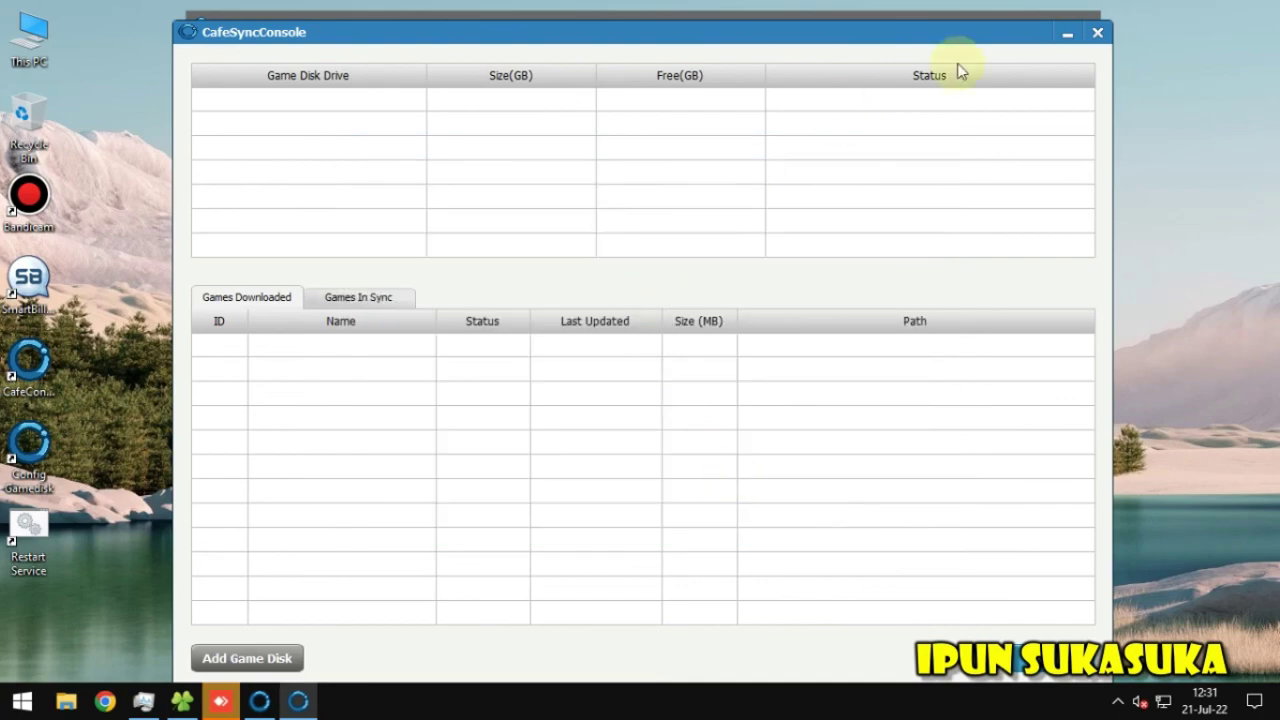
Close CafeSyncConsole and CafeConsole to return to the desktop
click(1097, 34)
click(1080, 24)
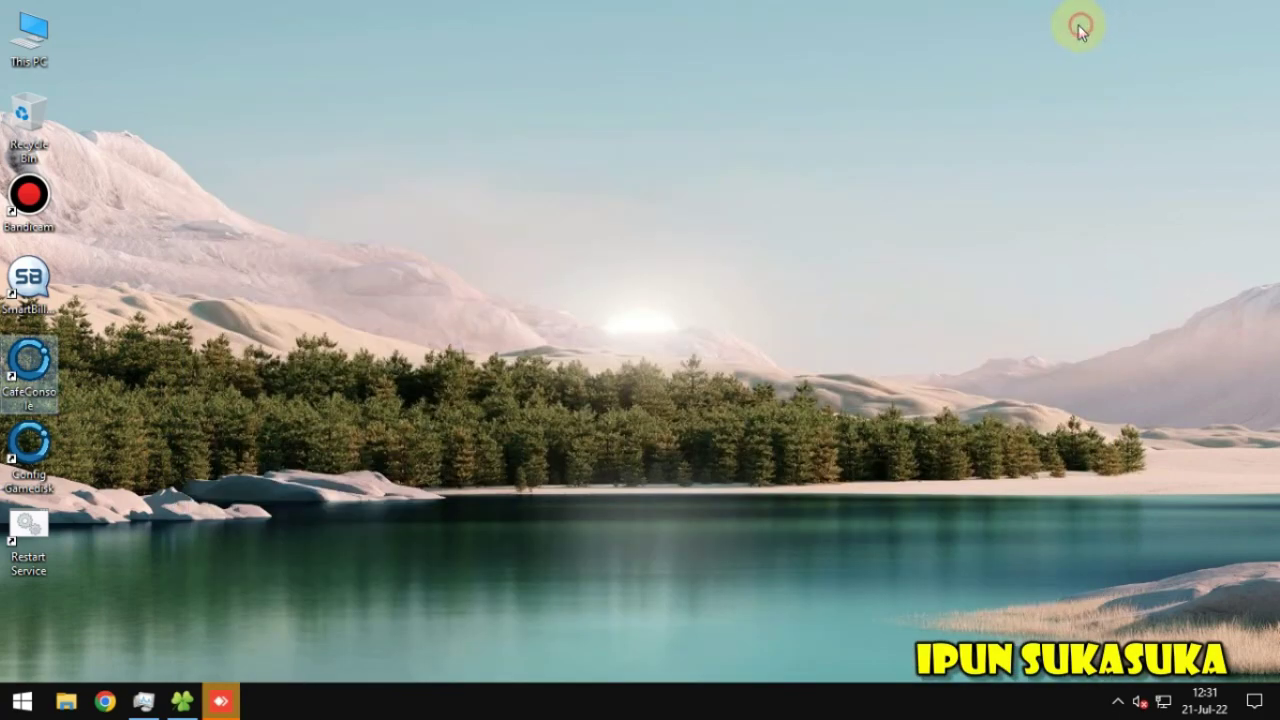